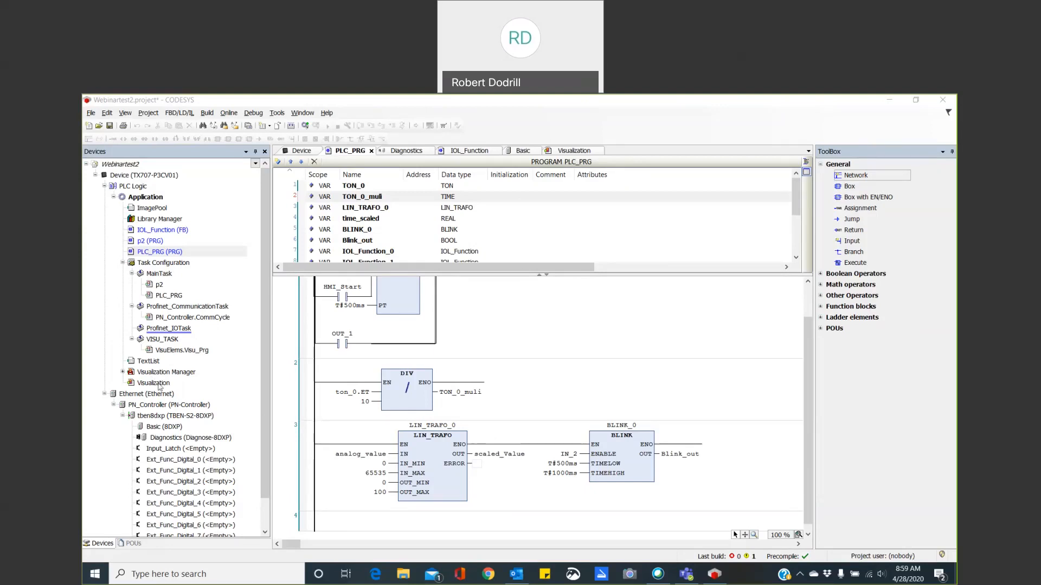
Open the Visualization screen and place a push switch near the canvas's upper-left corner, at about X 28, Y 17.
double_click(159, 386)
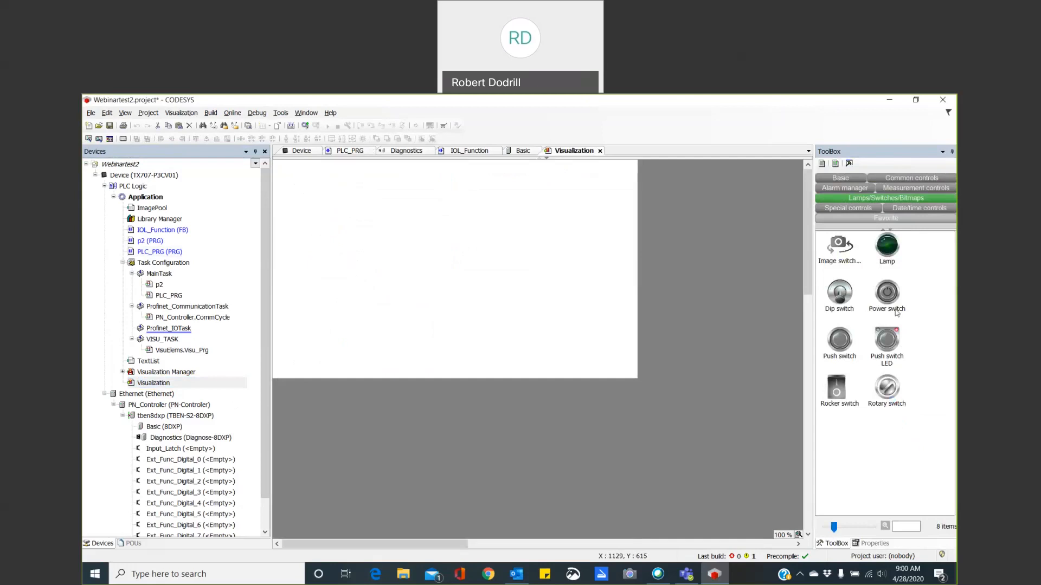
click(848, 348)
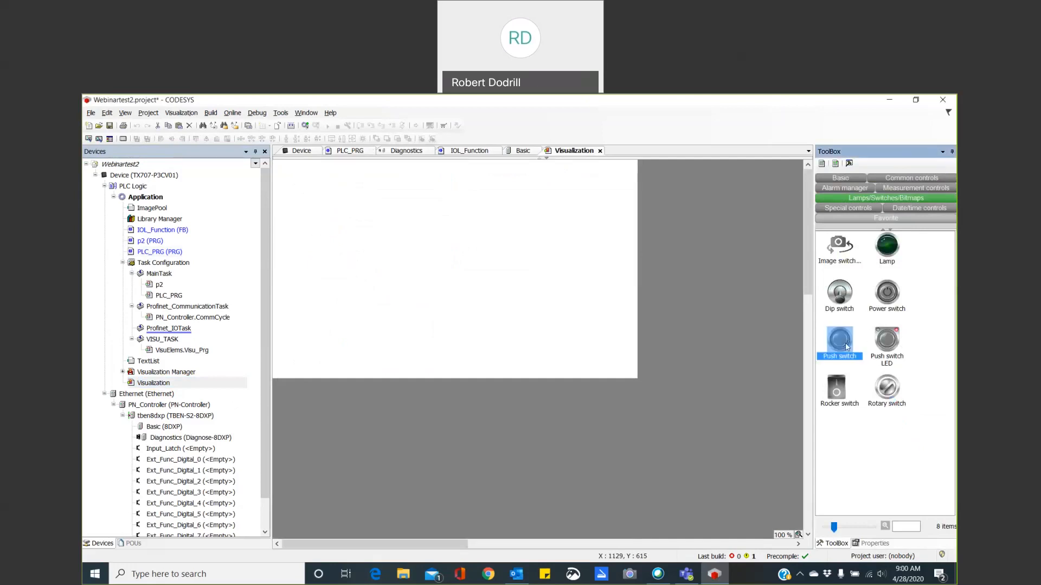
drag(848, 348, 301, 184)
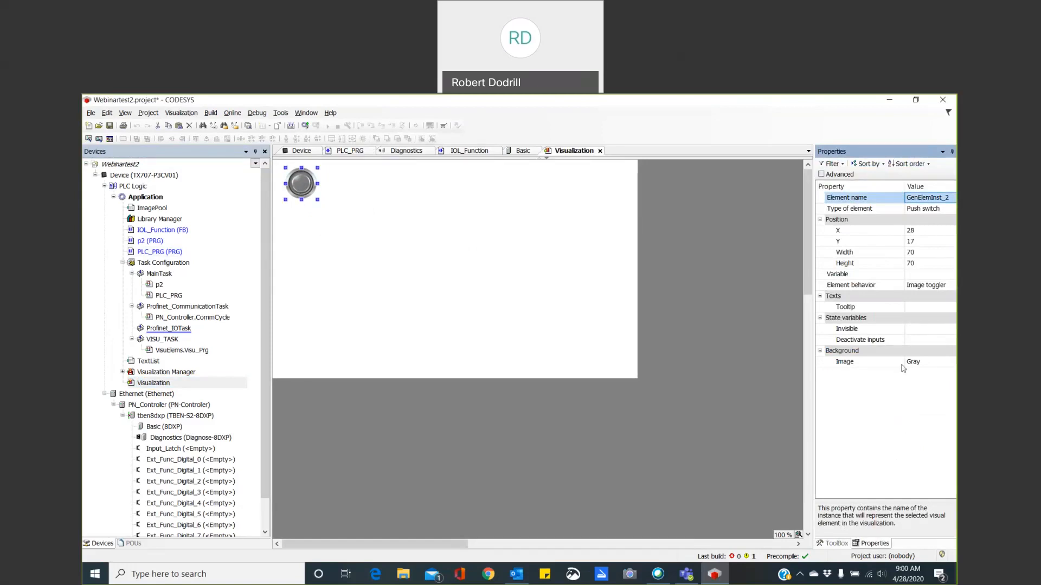
Assign the PLC_PRG variable HMI_Start to the push switch.
click(916, 275)
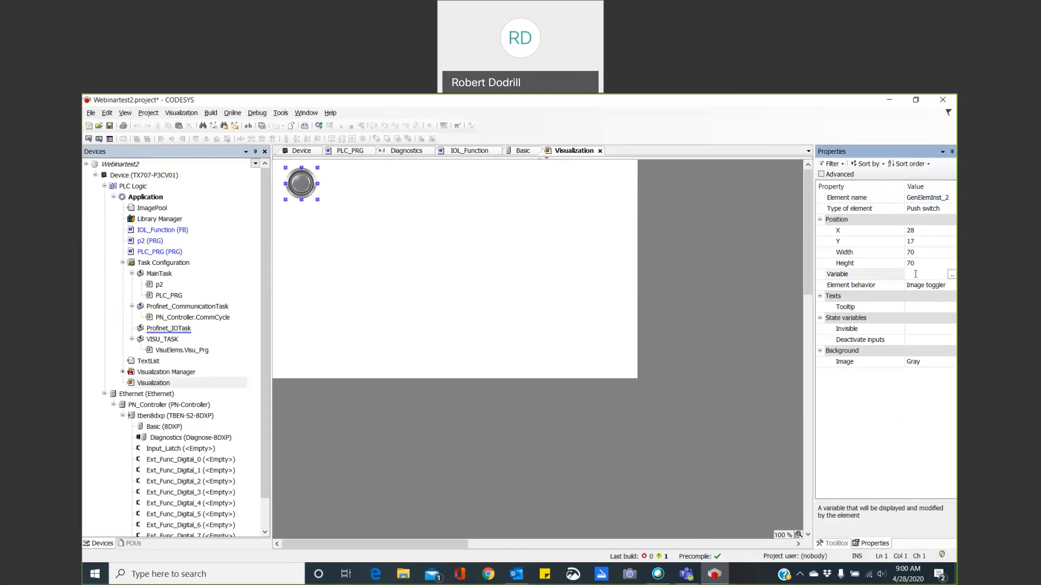
click(952, 275)
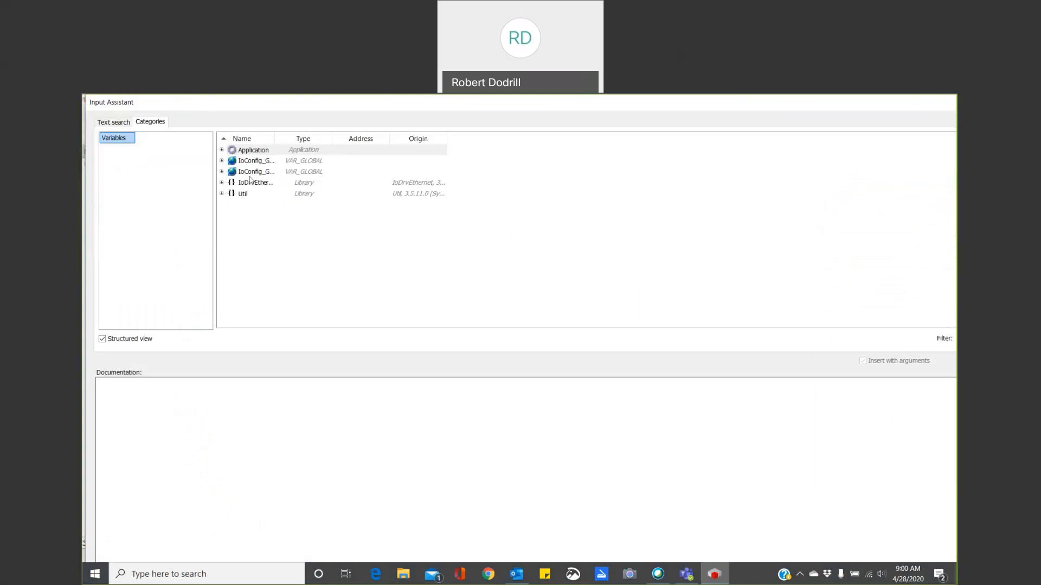
click(221, 172)
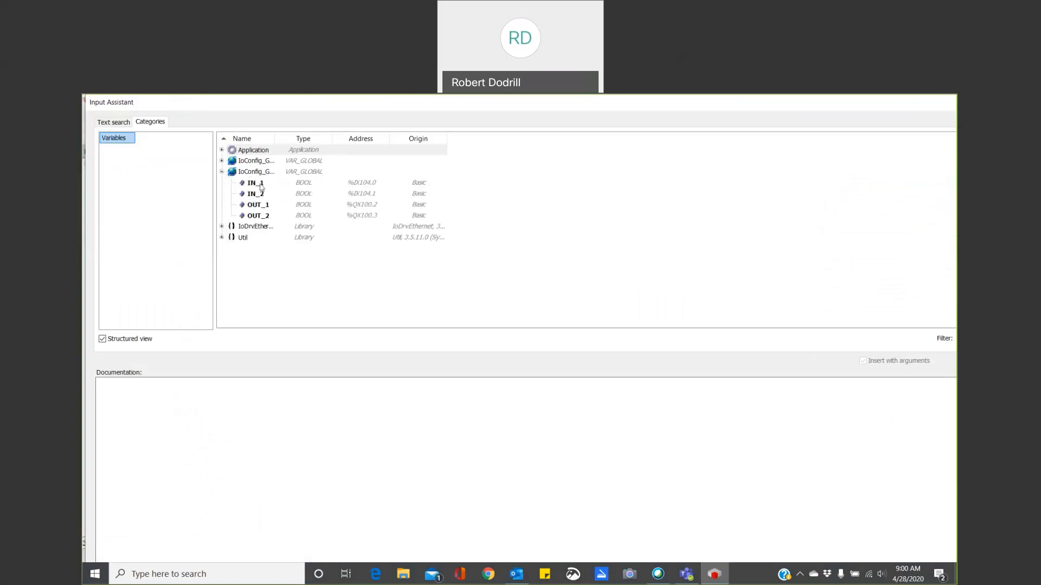
click(221, 150)
click(230, 161)
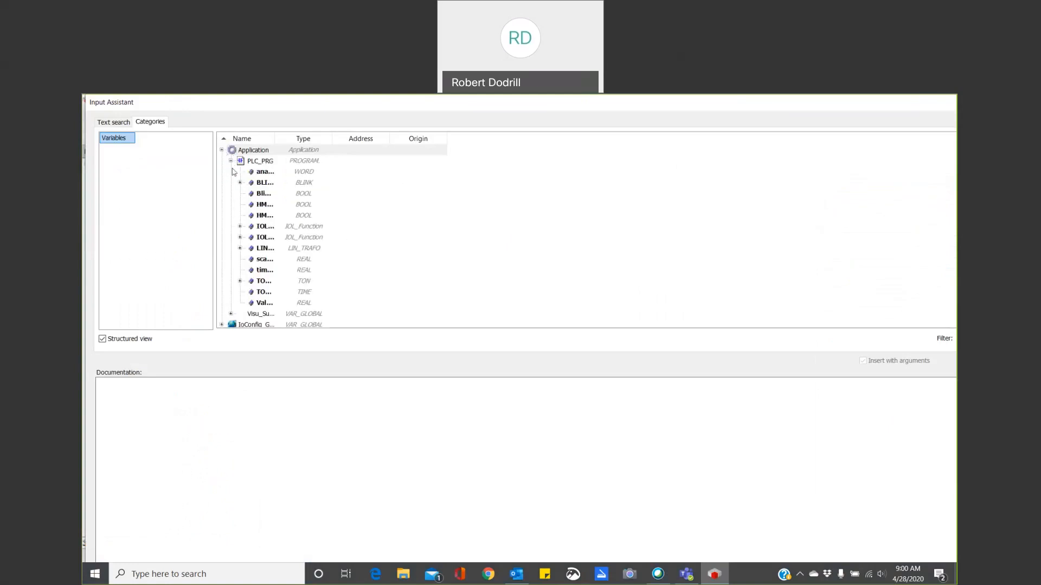
drag(275, 138, 381, 140)
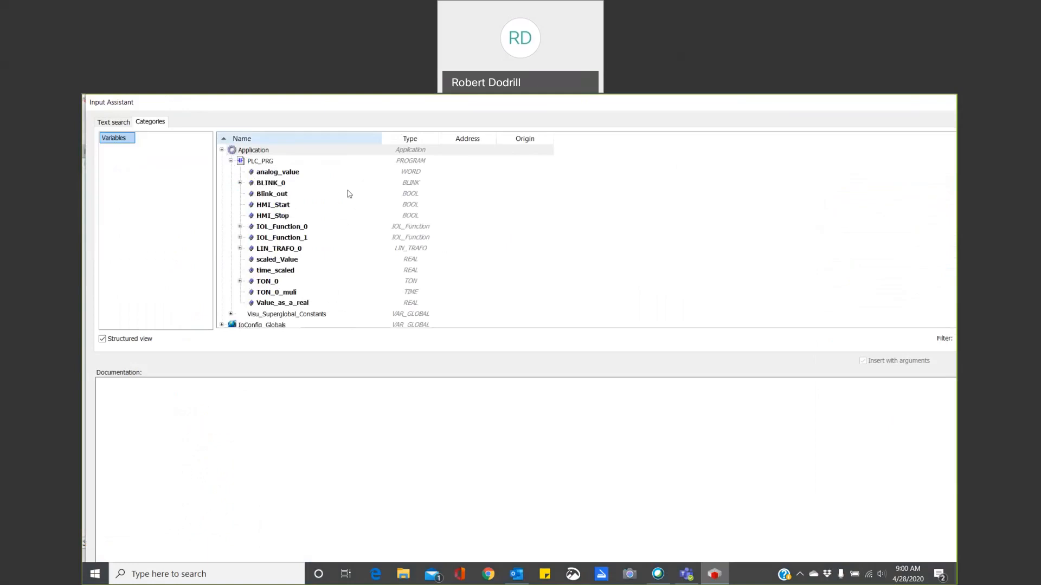
click(279, 207)
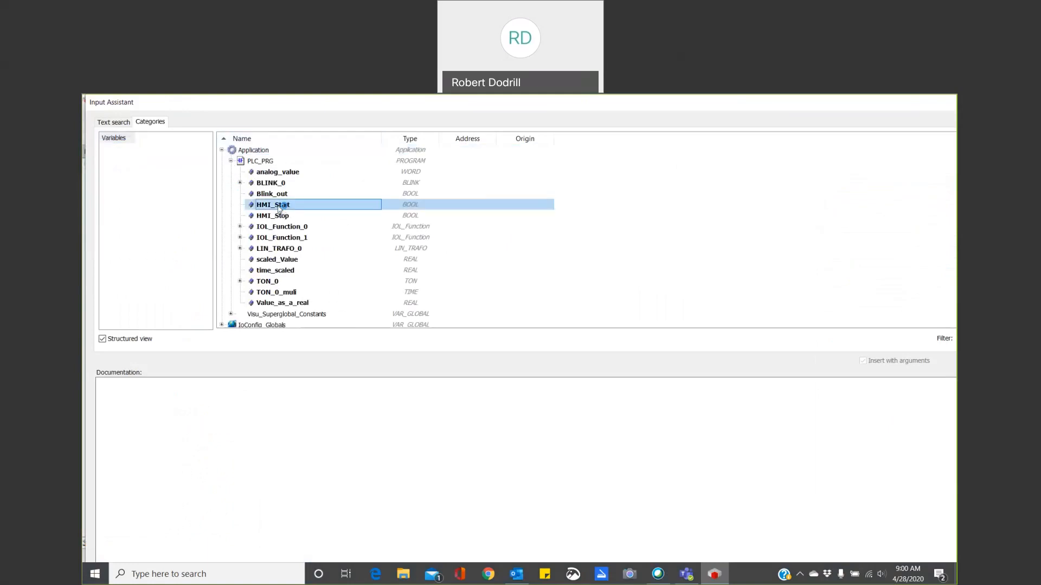
double_click(279, 207)
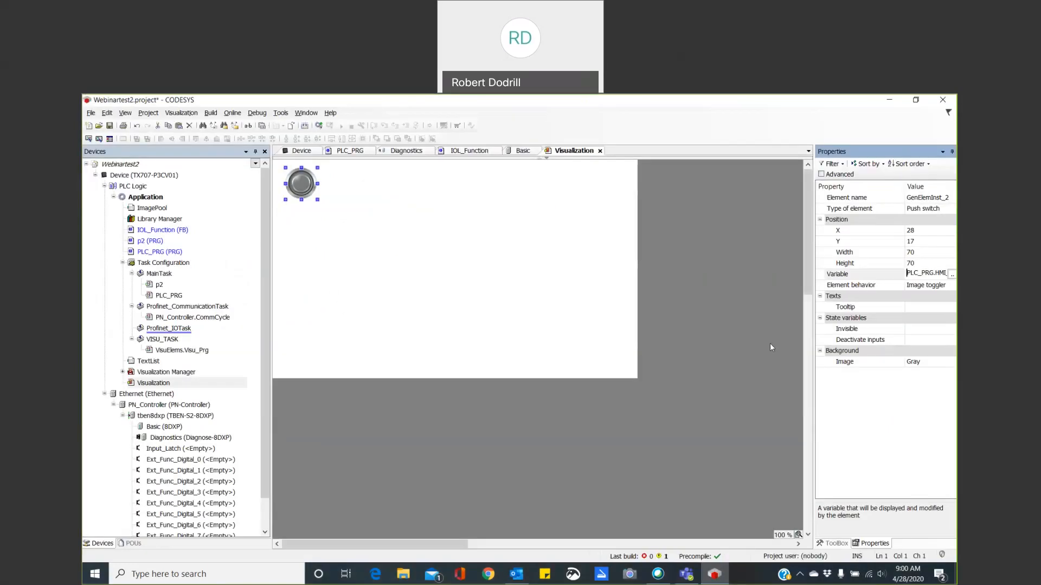
Set the push switch's background image to Green.
click(923, 363)
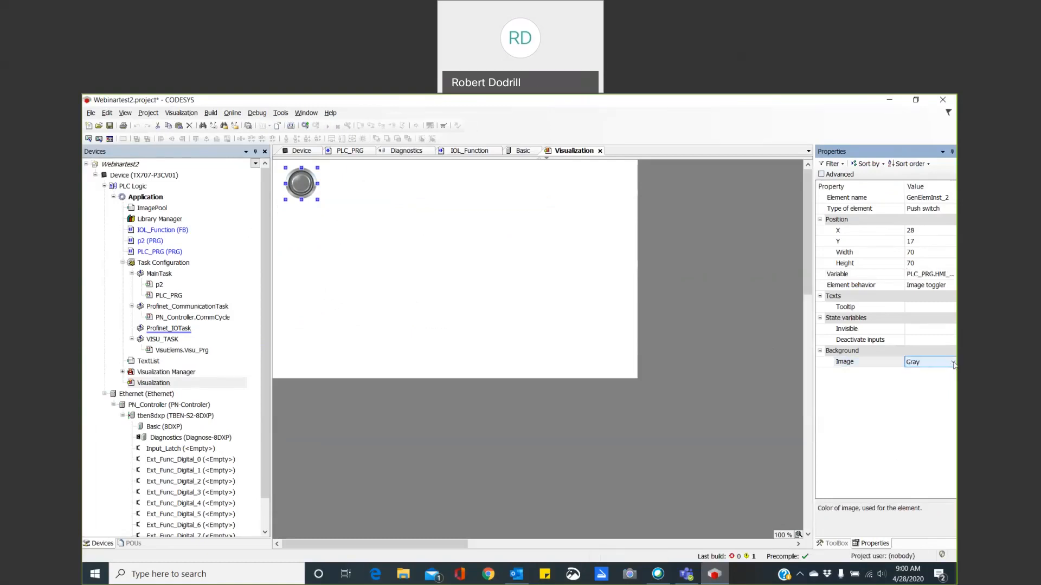
click(953, 363)
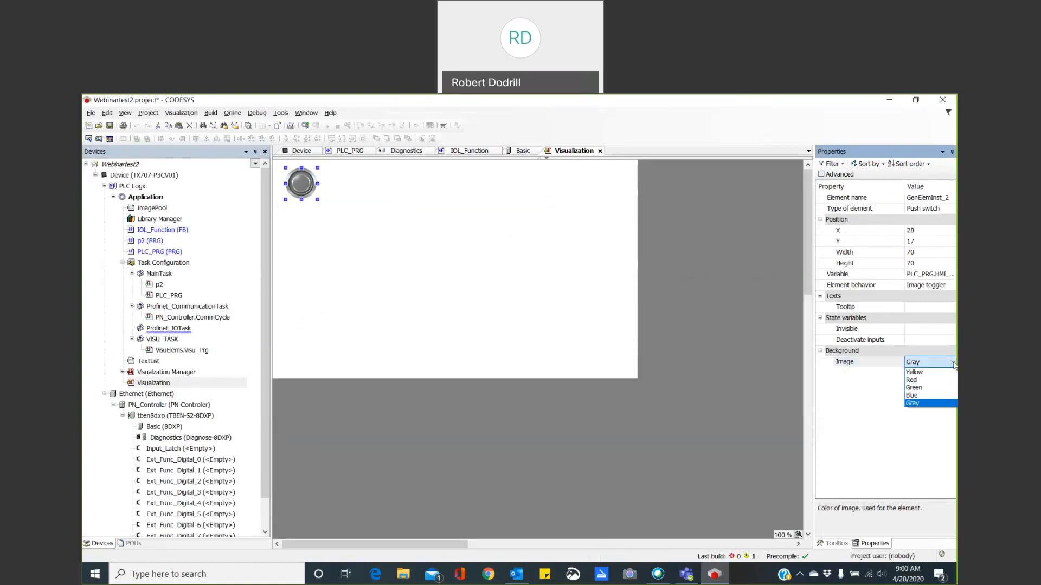
click(934, 388)
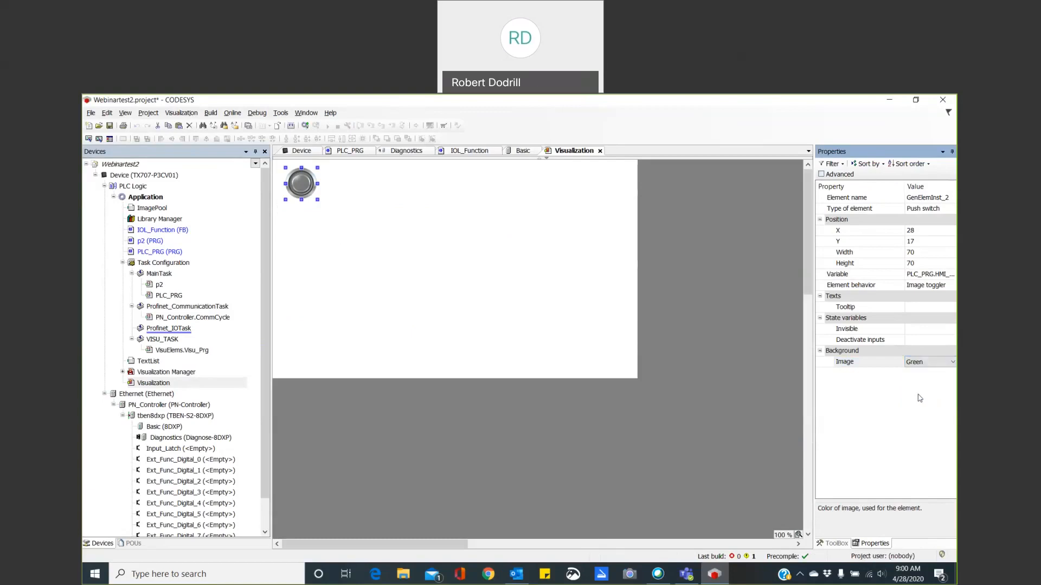
click(323, 229)
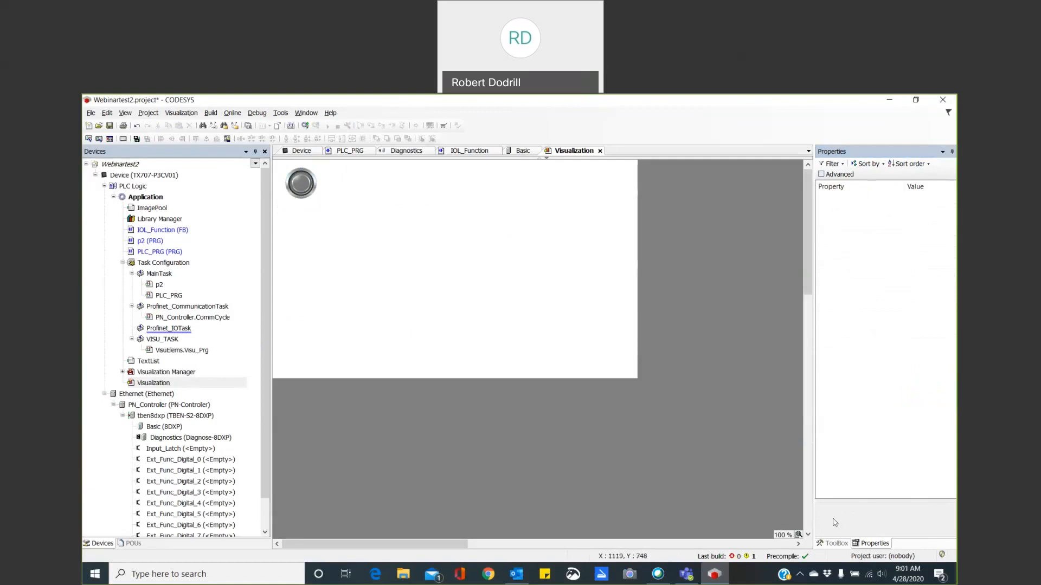
Add a button in the canvas's lower-right corner and enlarge it to about 150 by 58.
click(840, 545)
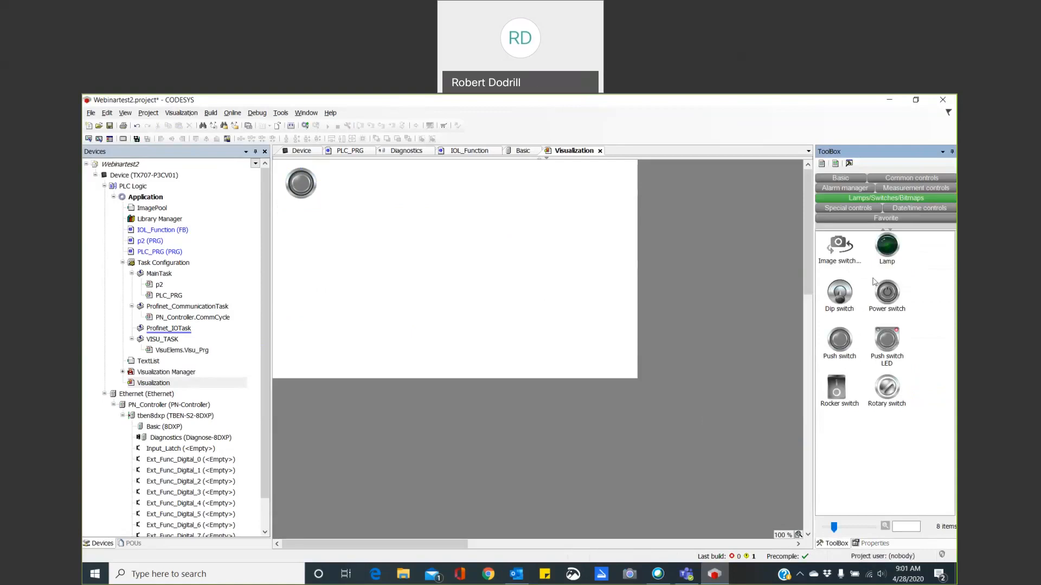
click(889, 178)
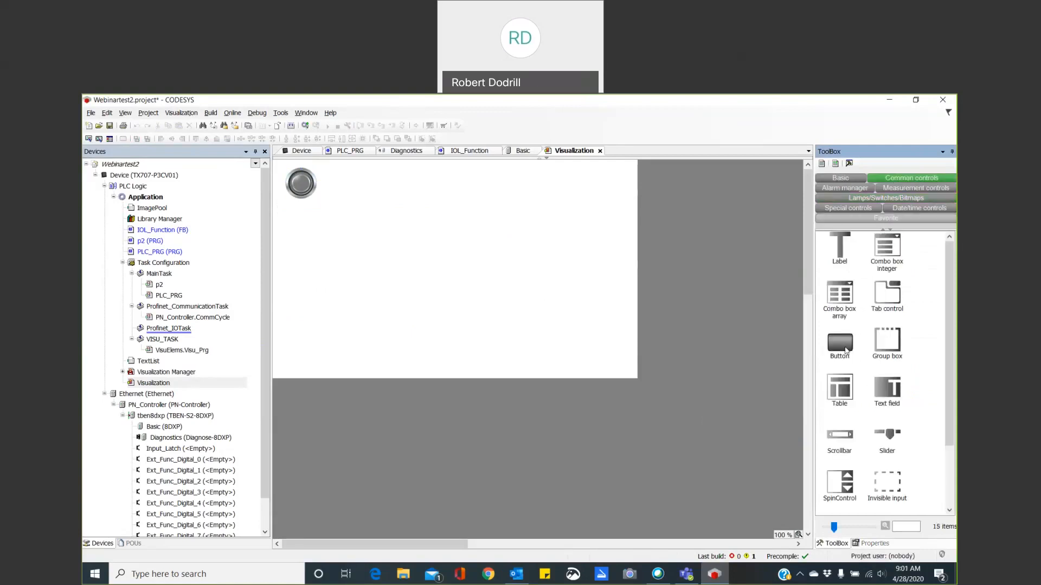
drag(845, 347, 594, 373)
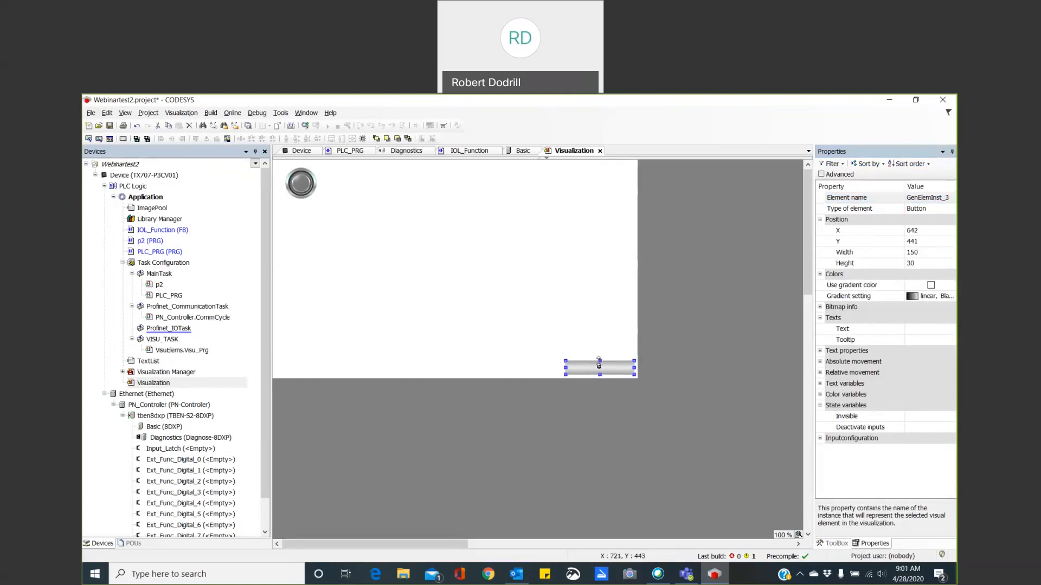
drag(600, 360, 599, 348)
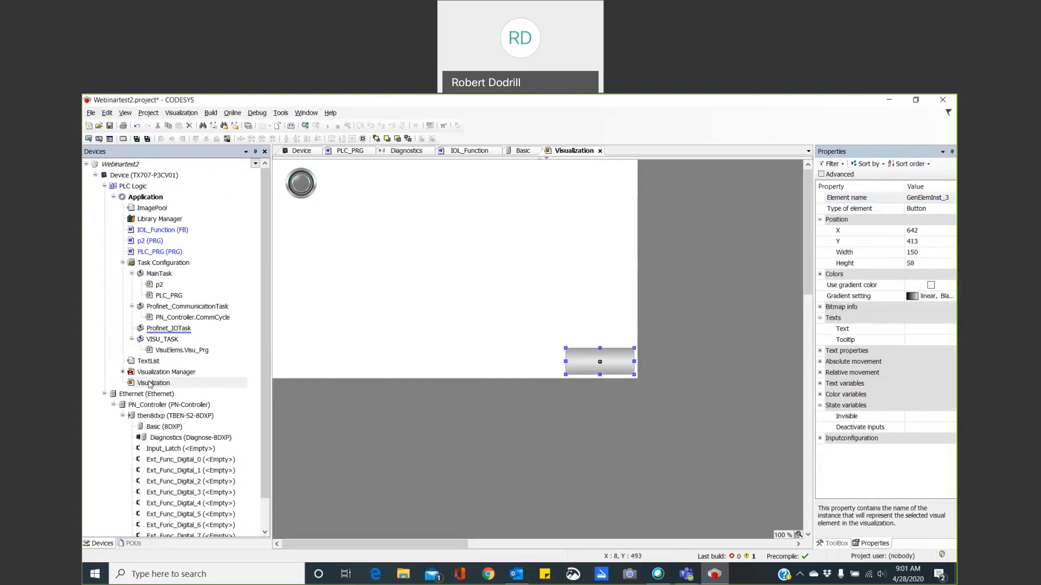
Add a new visualization object named start to the Application.
click(144, 198)
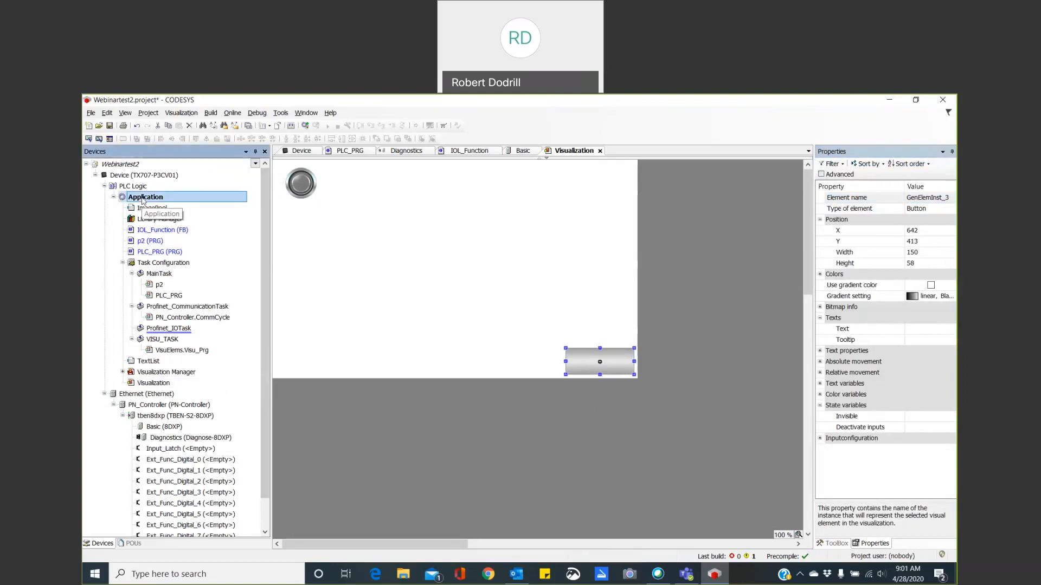
right_click(143, 201)
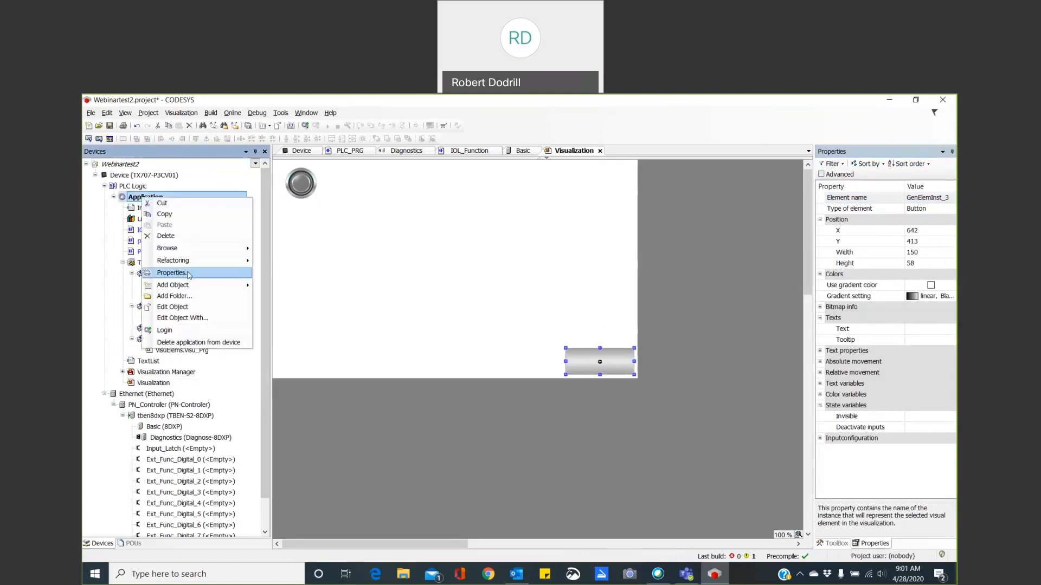
mouse_move(193, 289)
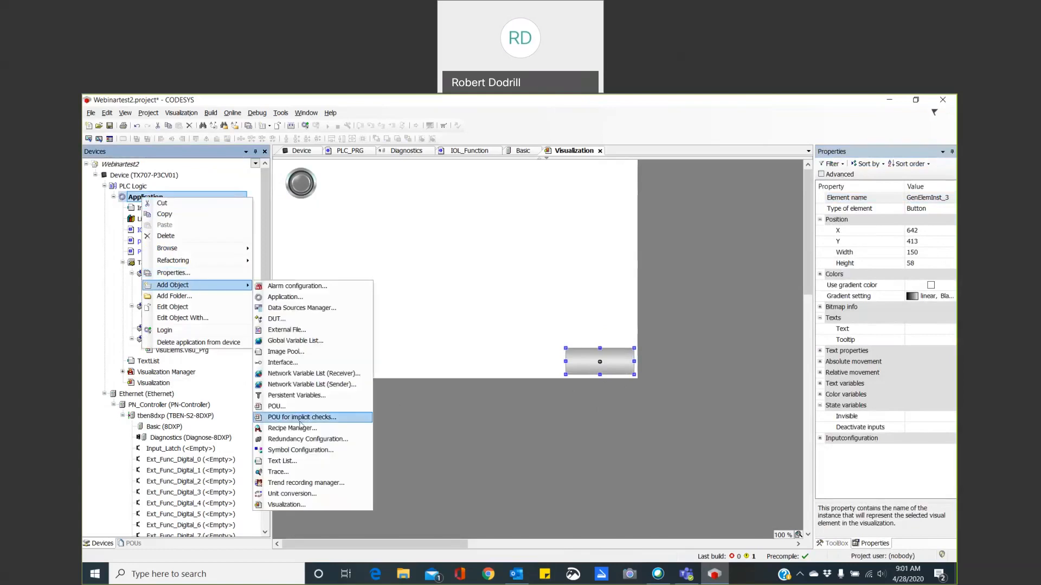
click(308, 506)
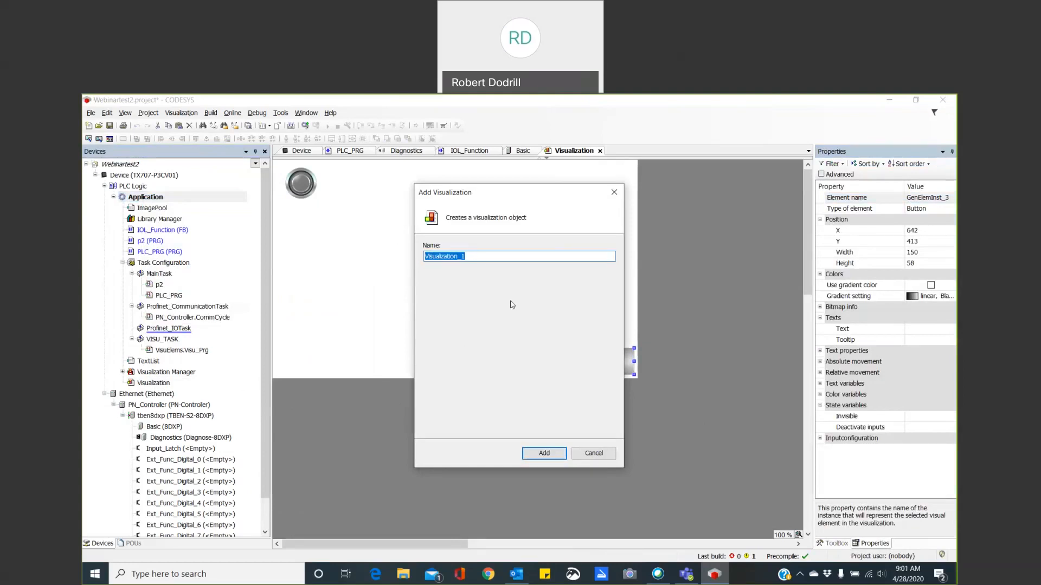
text(start)
click(556, 454)
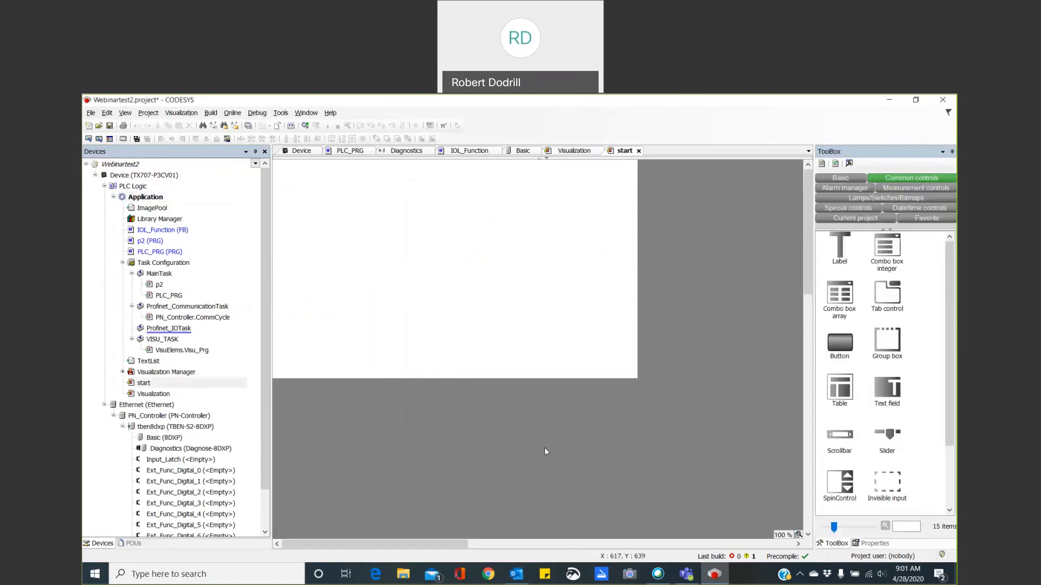
Configure the OnMouseDown event of the button on the Visualization screen to change the shown visualization to start.
click(574, 151)
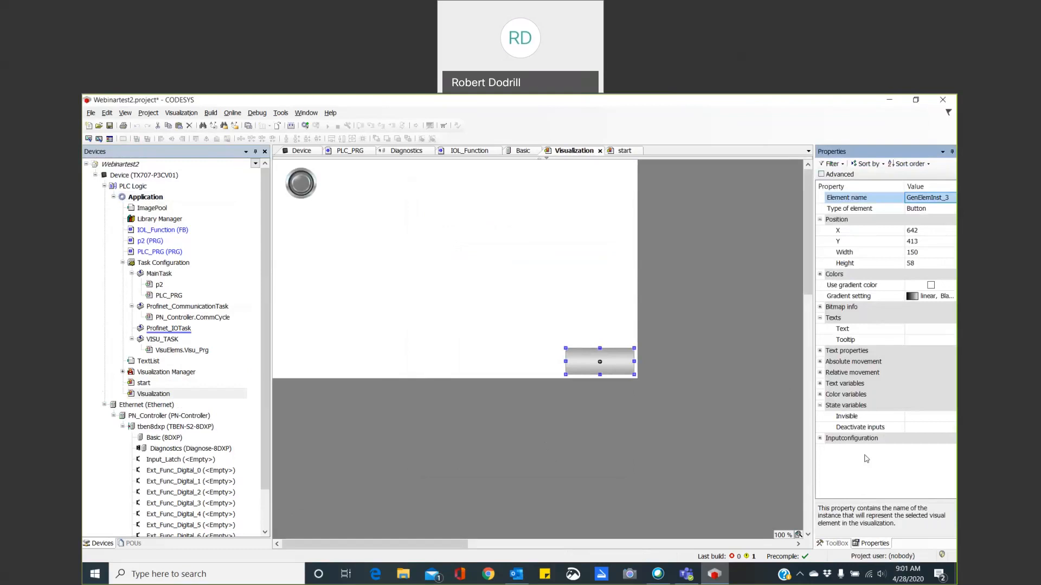
click(820, 438)
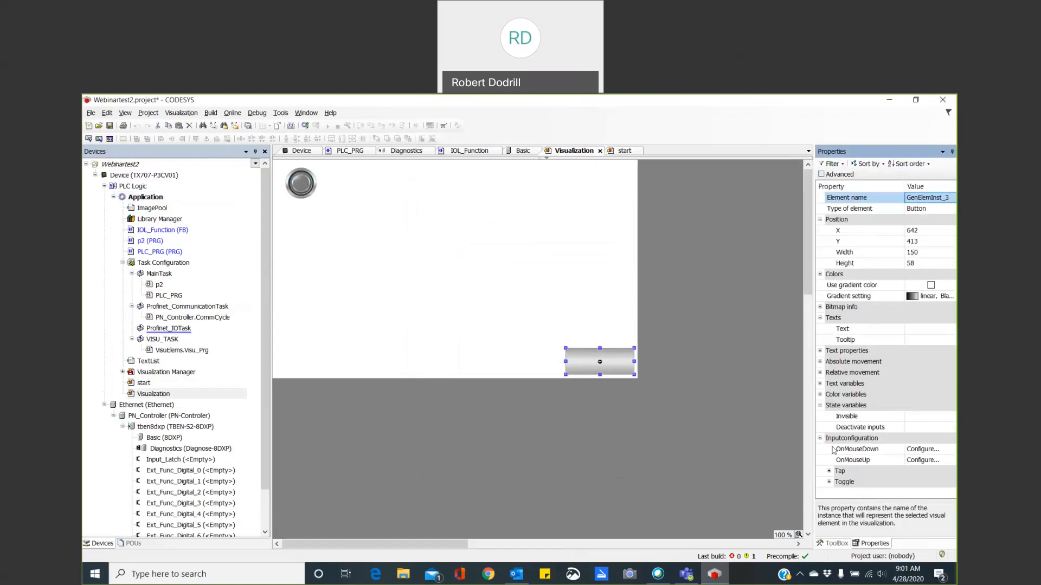
click(923, 450)
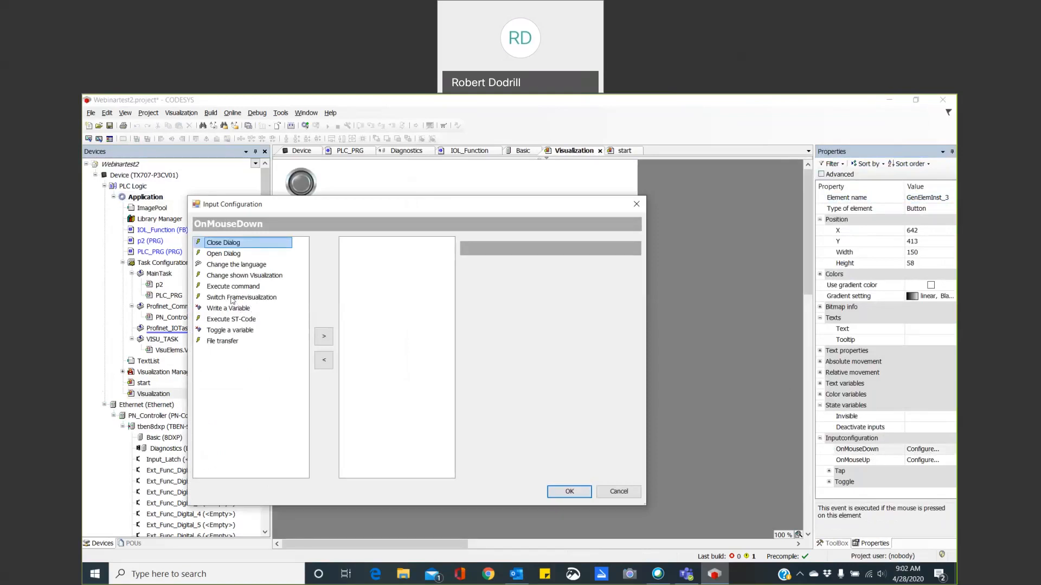
click(233, 276)
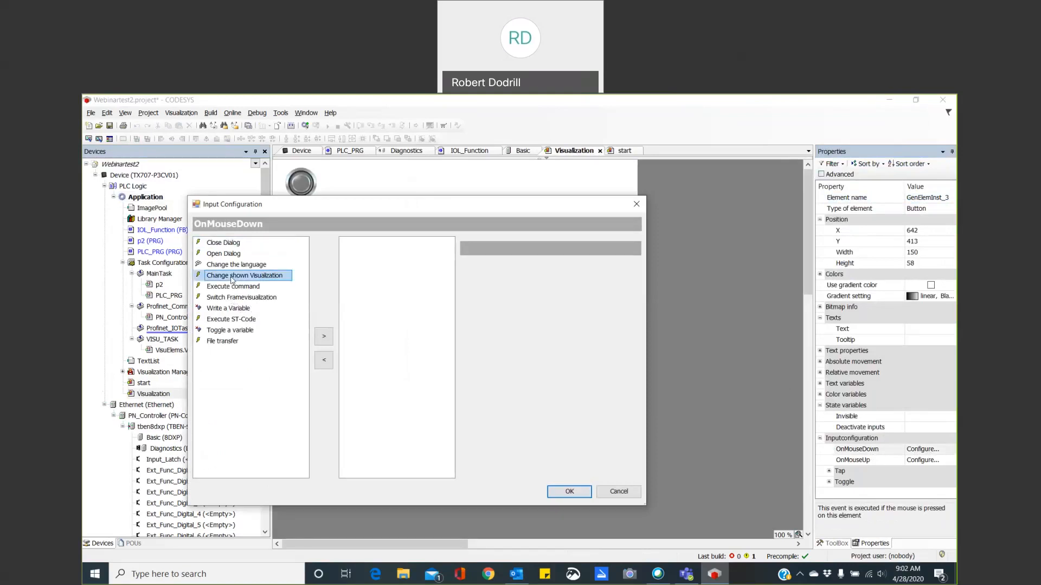
double_click(233, 278)
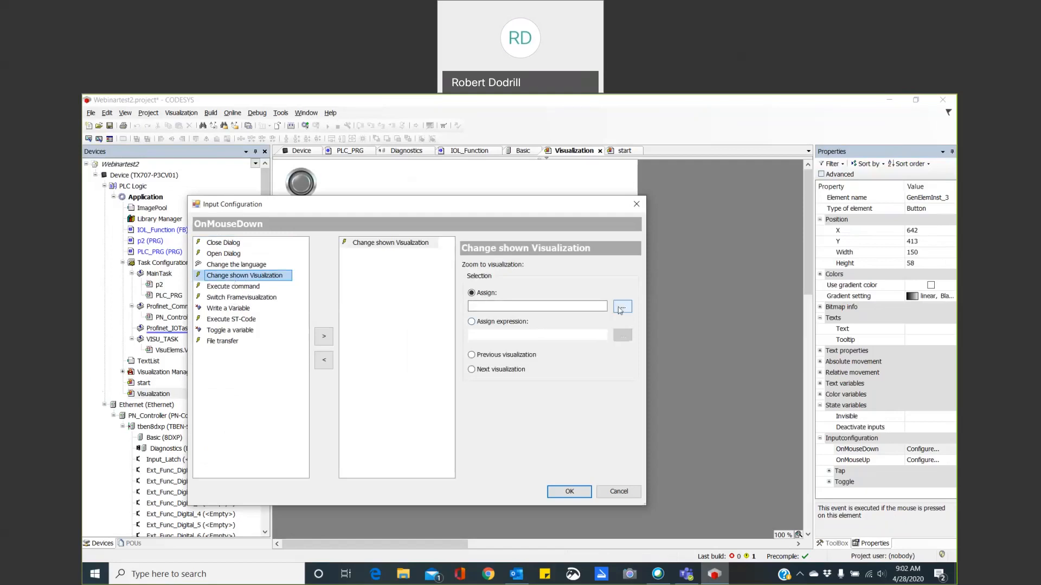
click(621, 307)
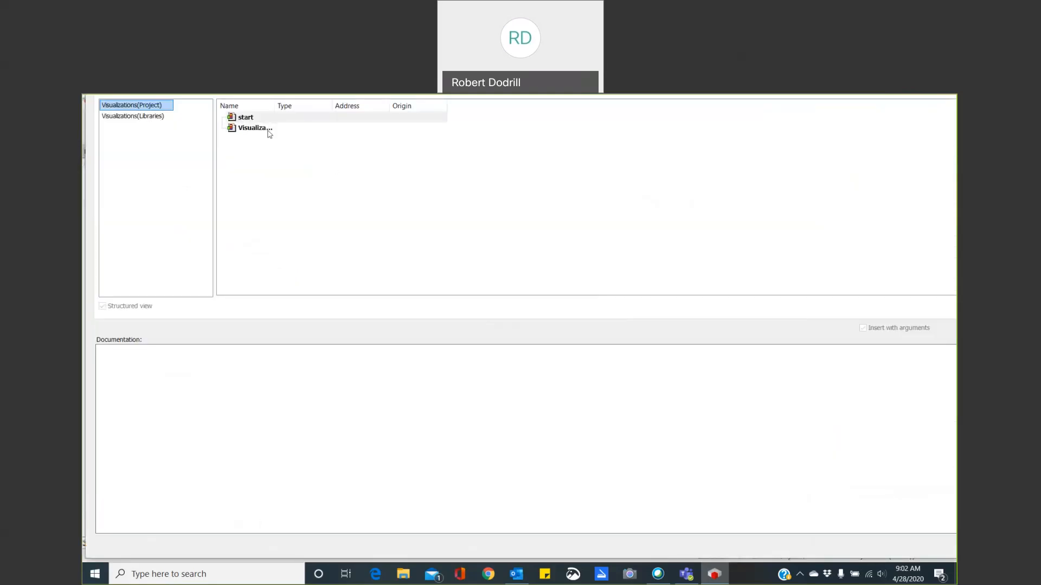
click(259, 120)
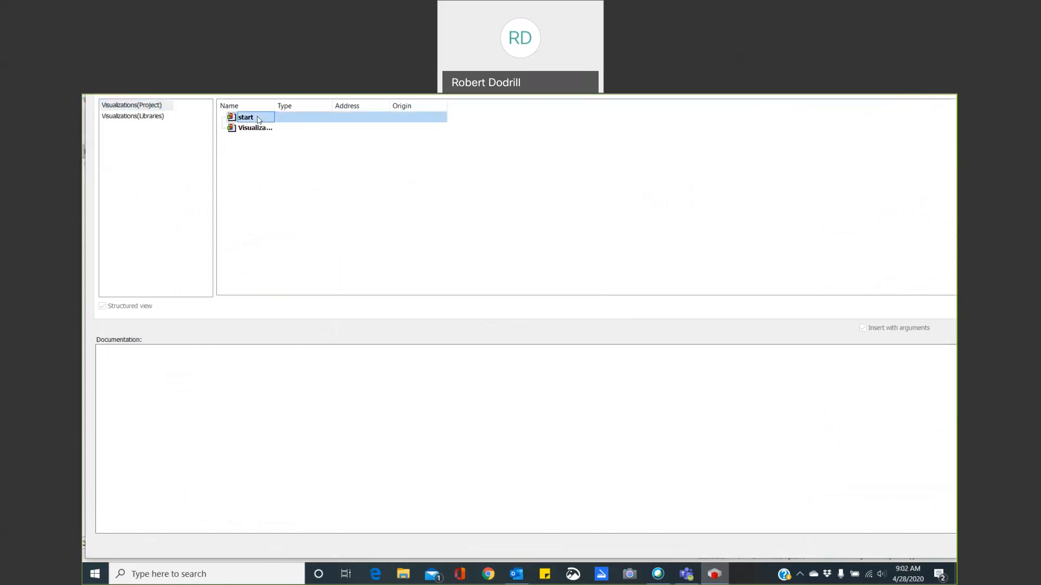
double_click(258, 120)
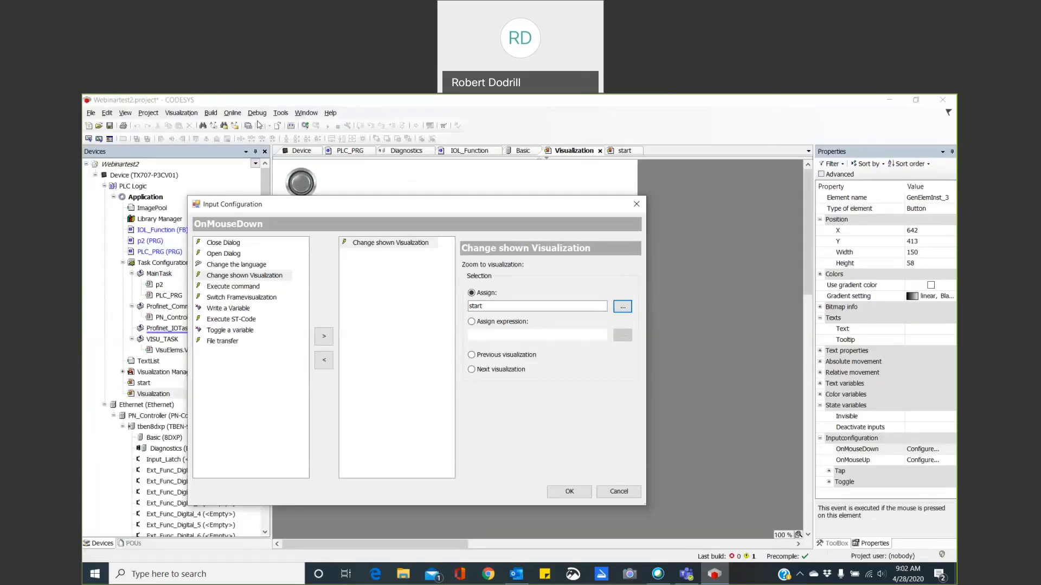
click(576, 493)
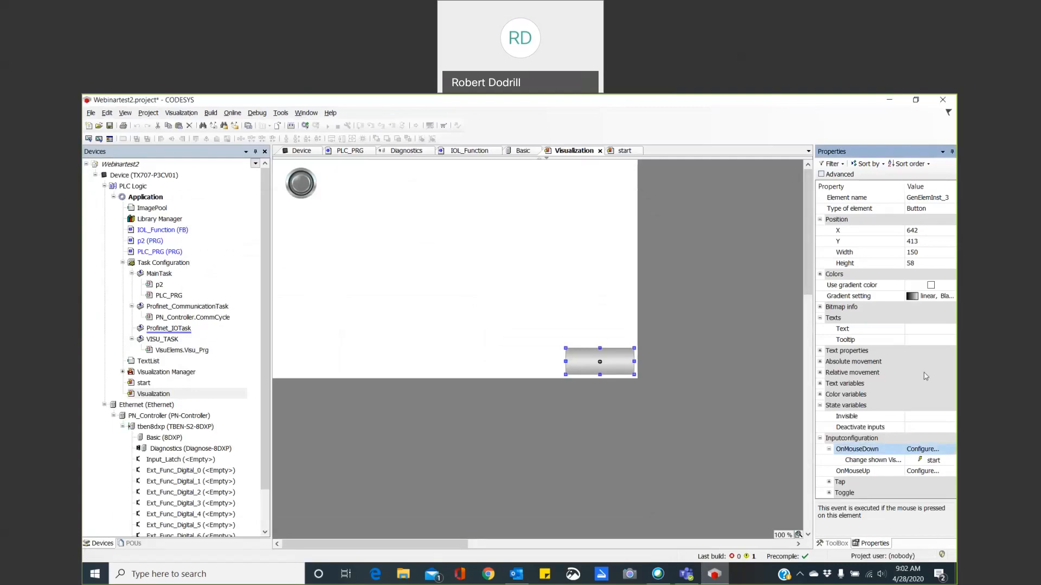
Set the button's text to START.
click(920, 331)
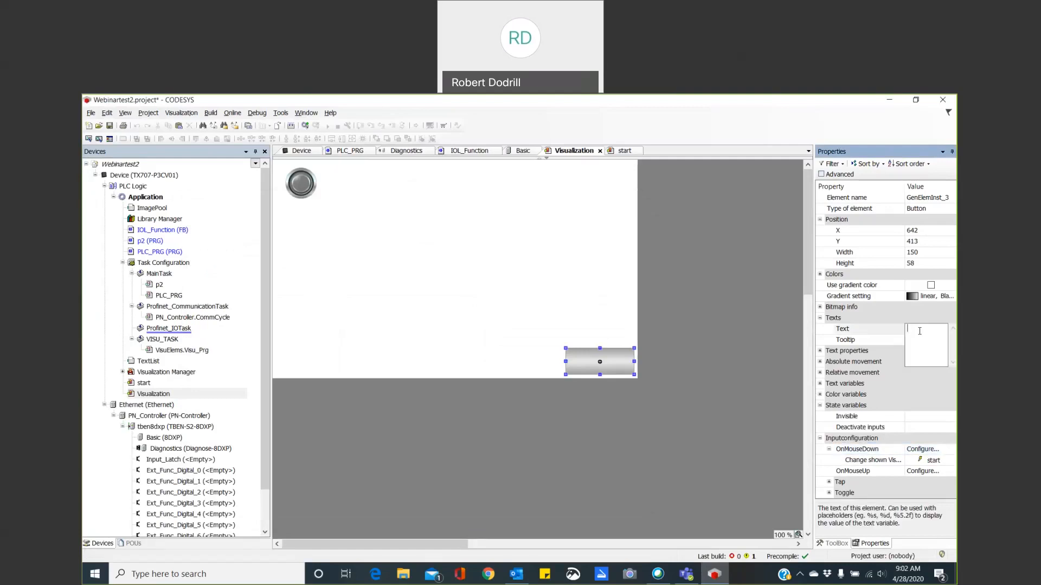
text(START)
click(917, 393)
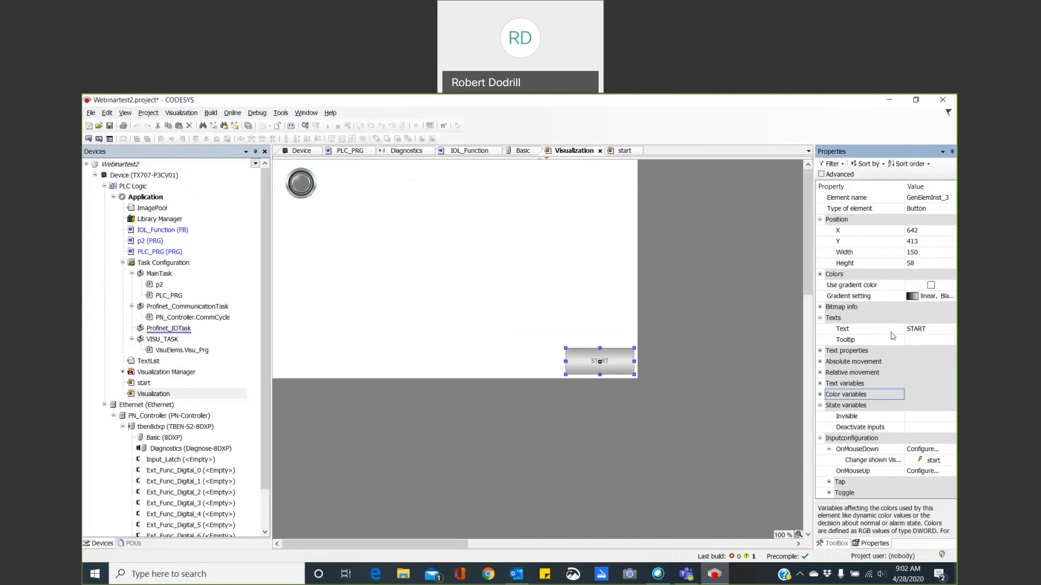
Set the START button's text font to Britannic Bold, size 10.
click(820, 350)
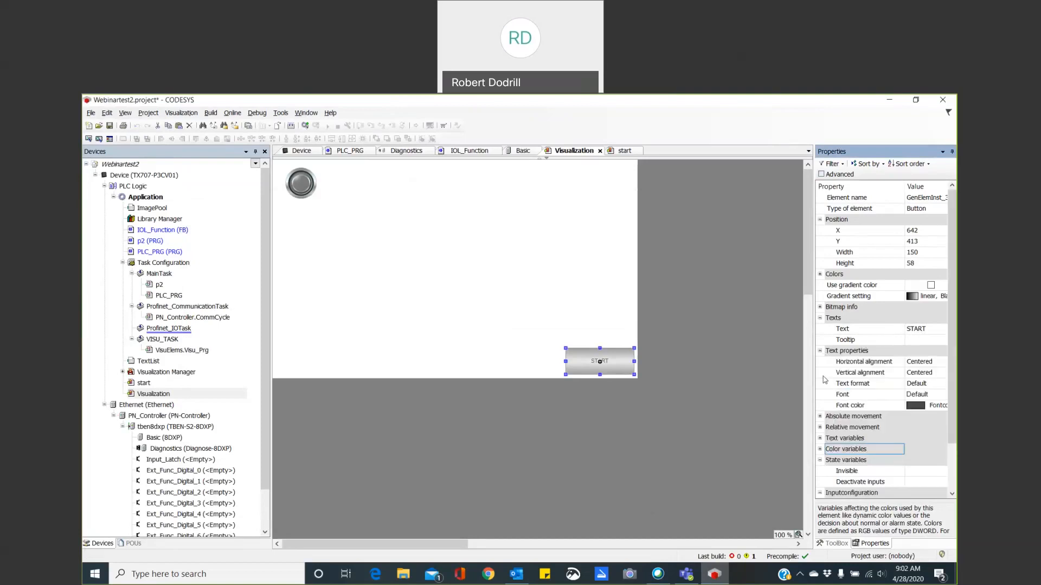
click(923, 396)
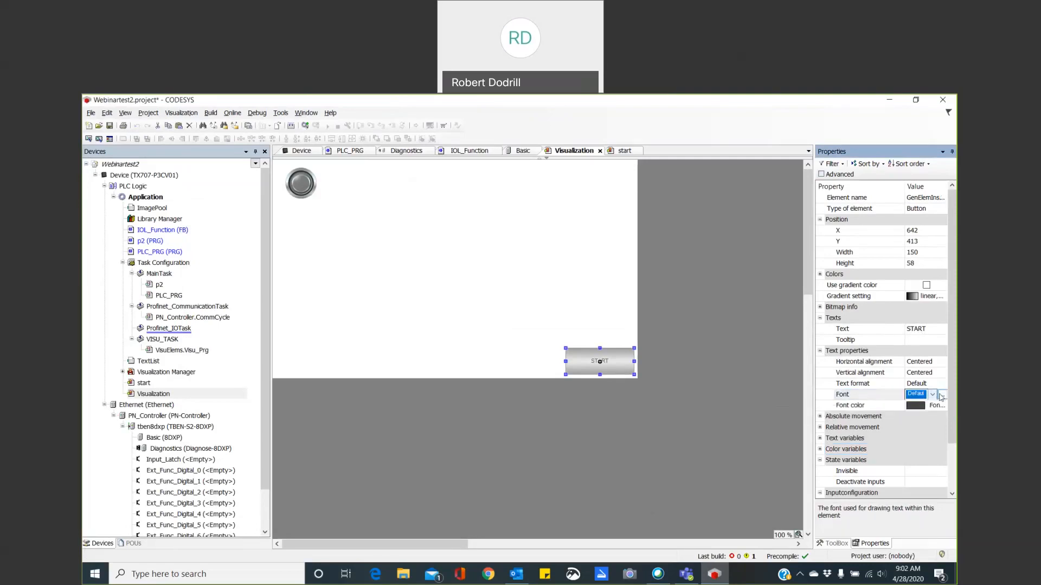
click(943, 395)
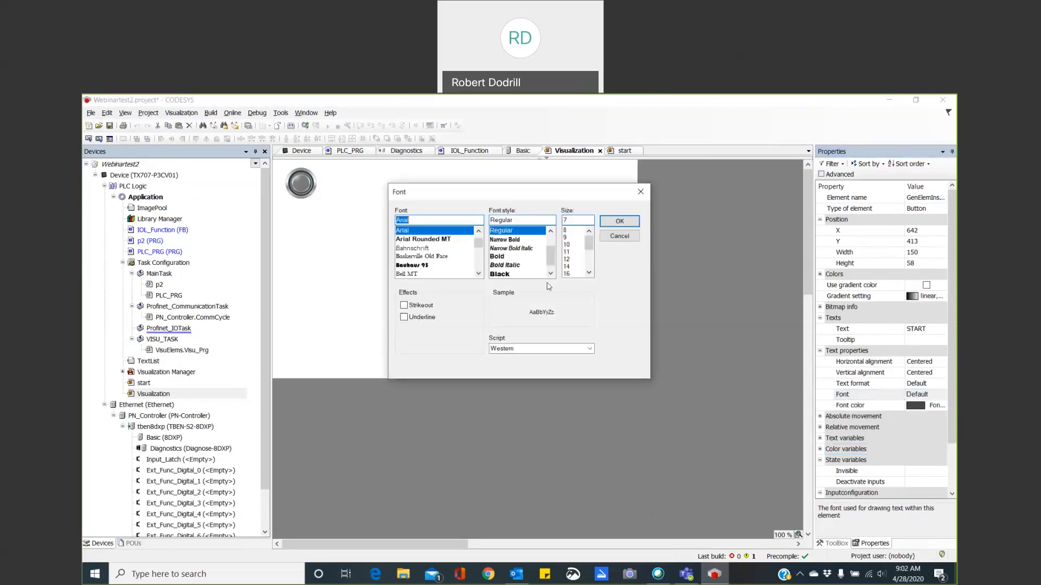
click(478, 274)
click(478, 273)
click(478, 274)
click(478, 274)
click(478, 274)
click(478, 274)
click(479, 274)
click(412, 257)
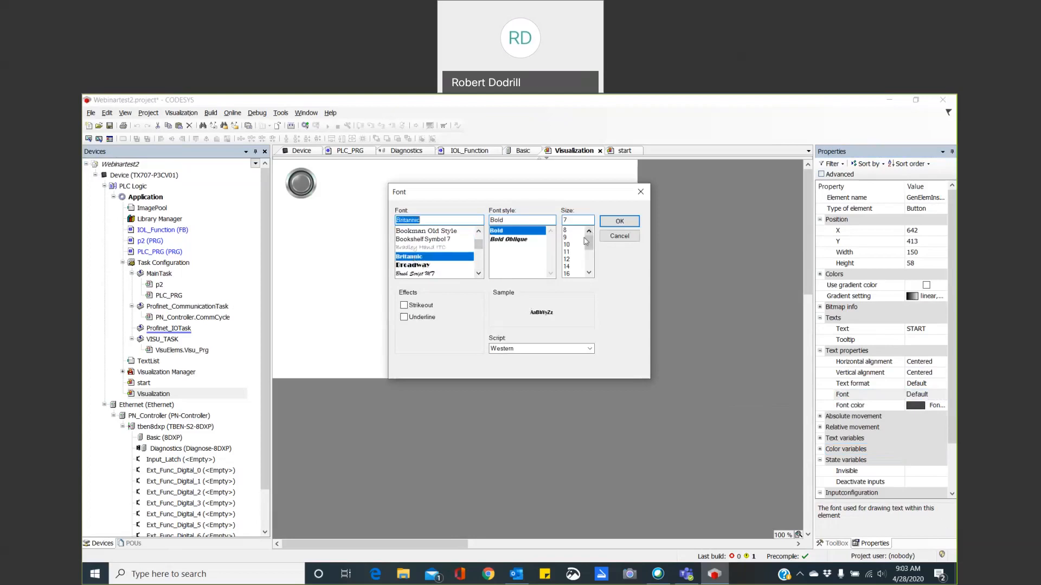
click(566, 245)
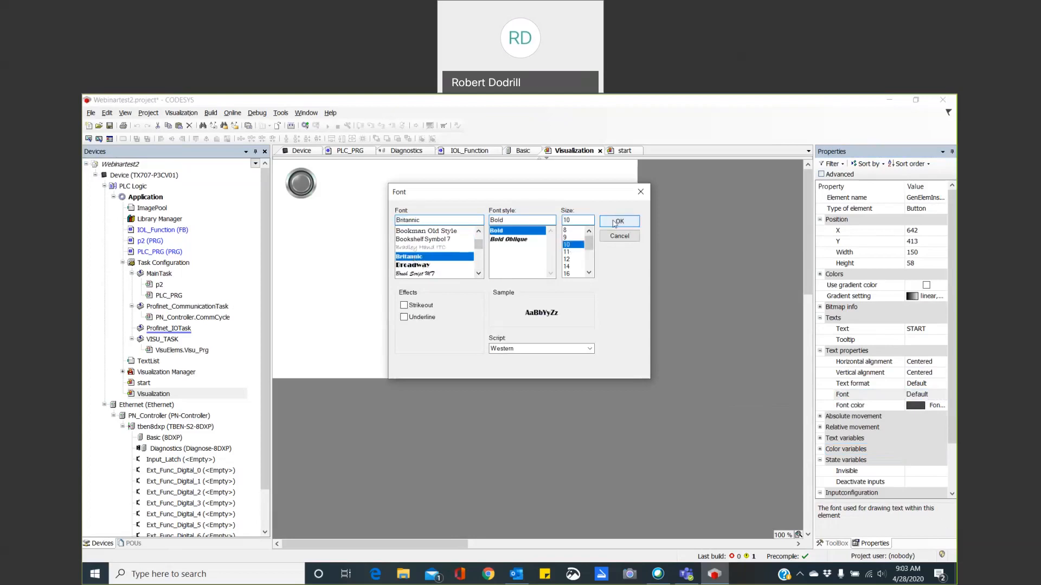
click(614, 223)
click(606, 273)
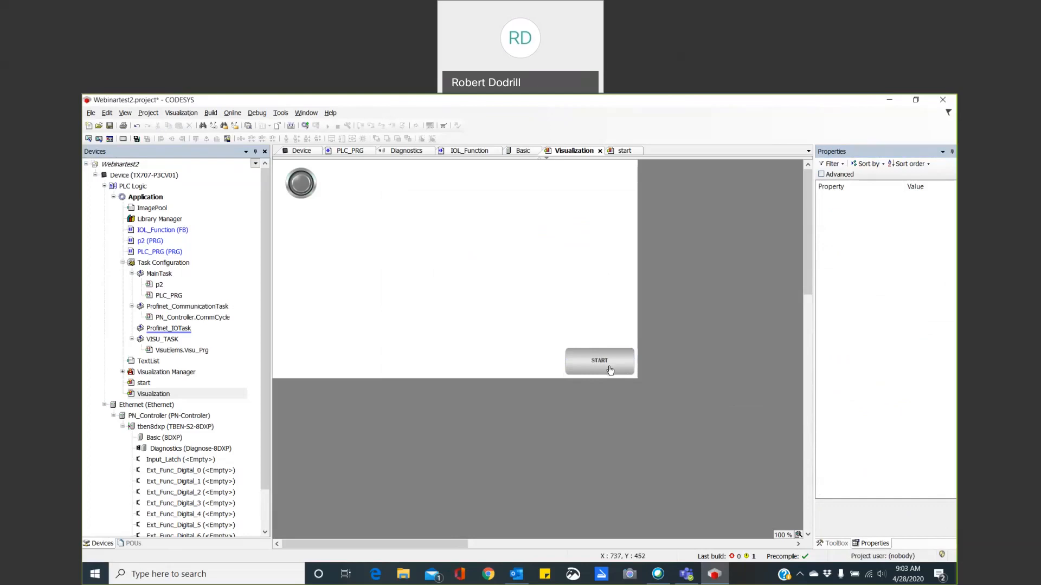
Review the START button's input configuration and the TON_0 timer network in the PLC_PRG program.
click(611, 370)
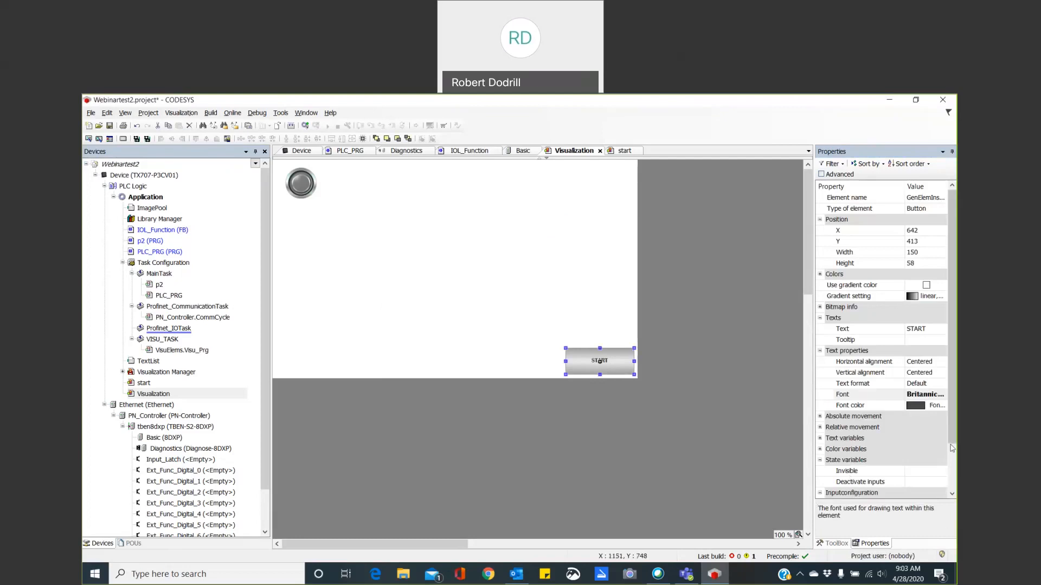
drag(951, 441, 952, 489)
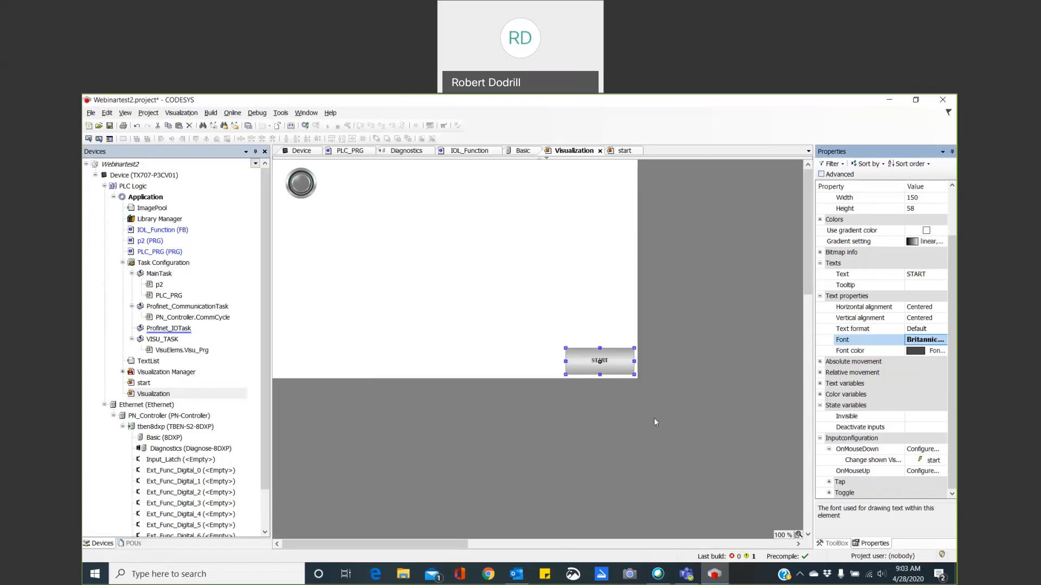
double_click(142, 253)
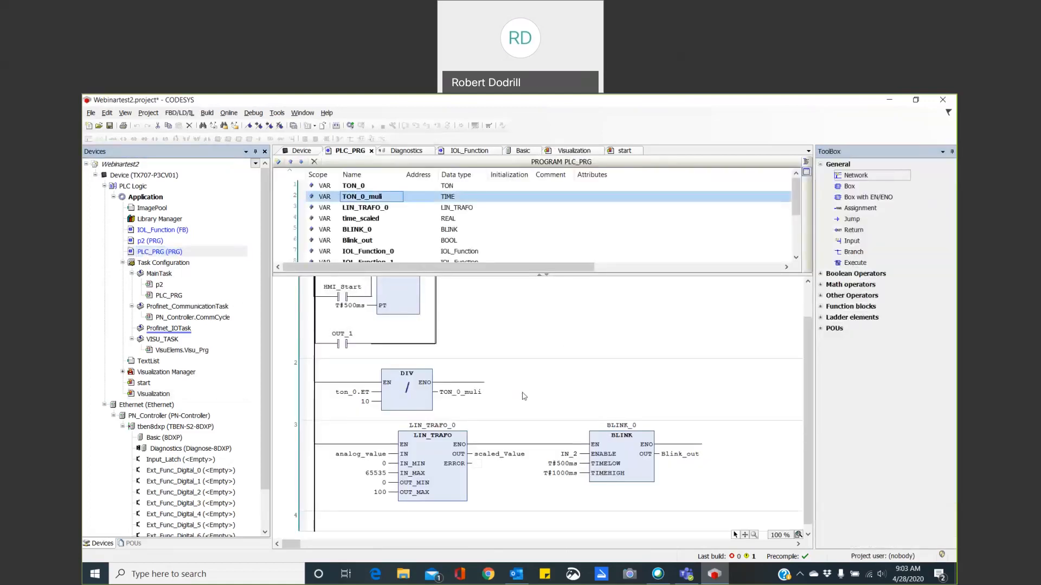
scroll(524, 396, up, 1)
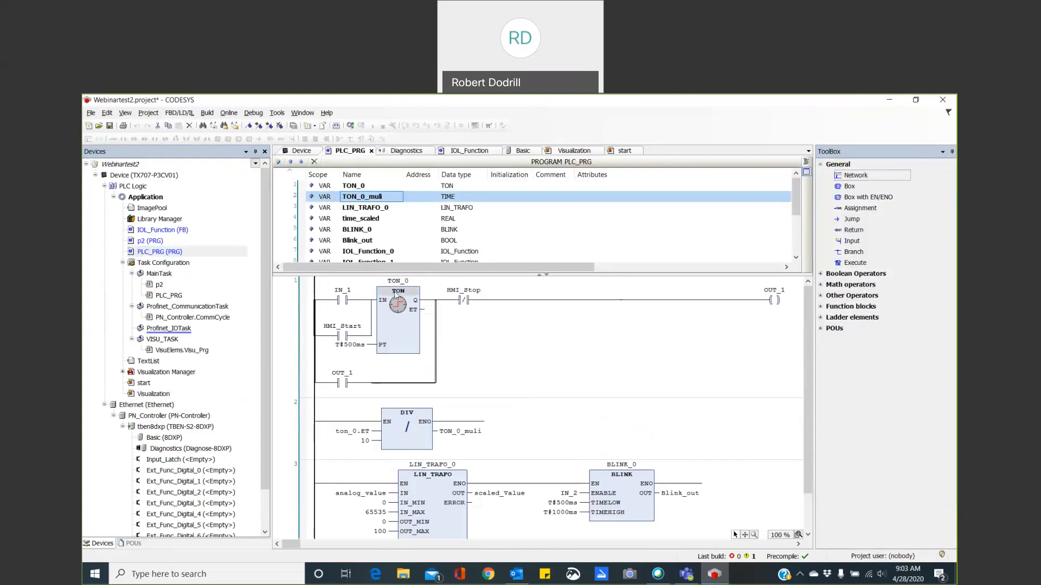
Add a rectangle about 183 by 74 to the Visualization screen, between the push switch and the START button.
click(574, 150)
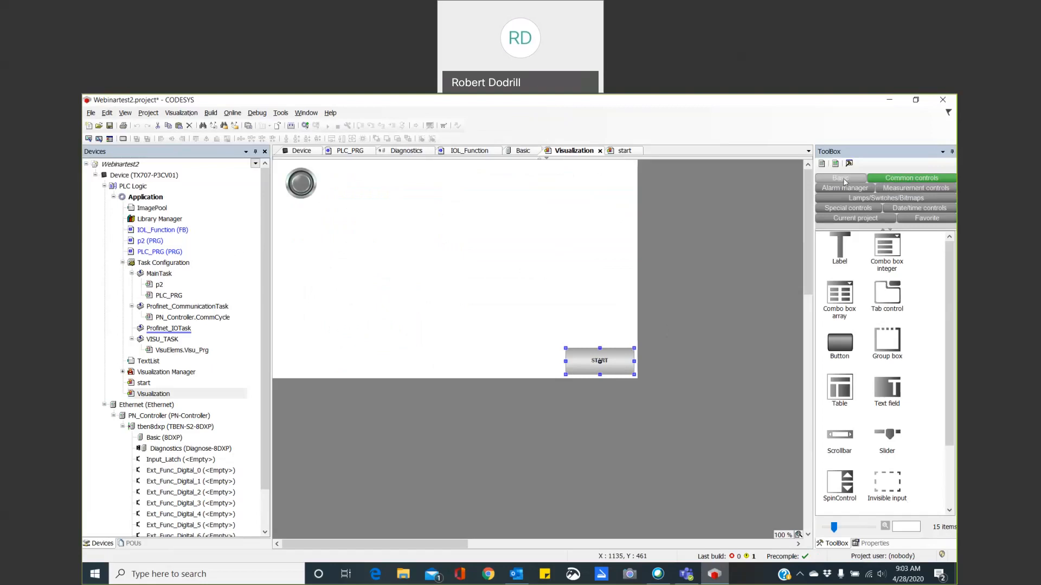
click(840, 177)
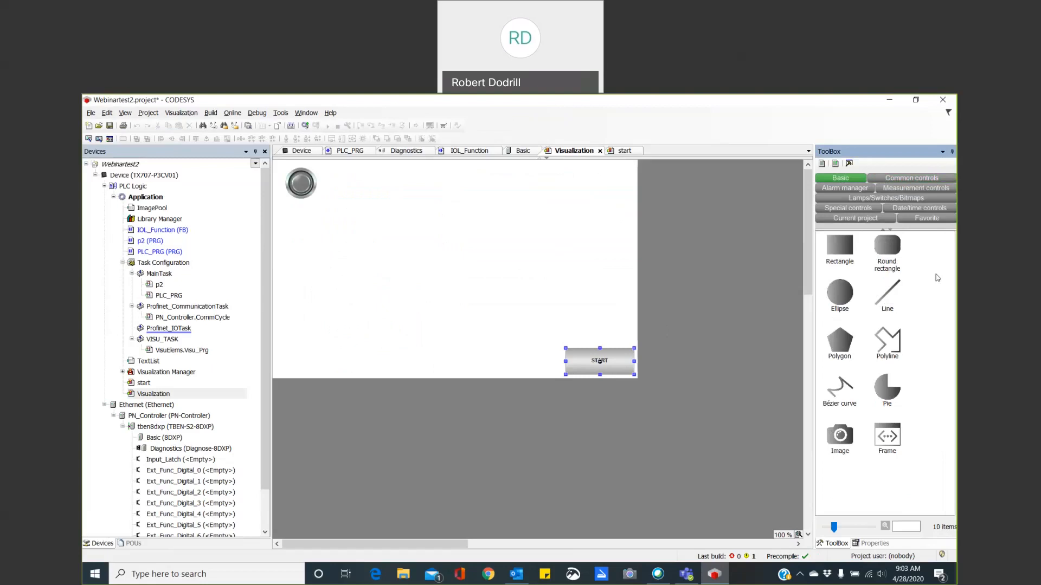
click(849, 258)
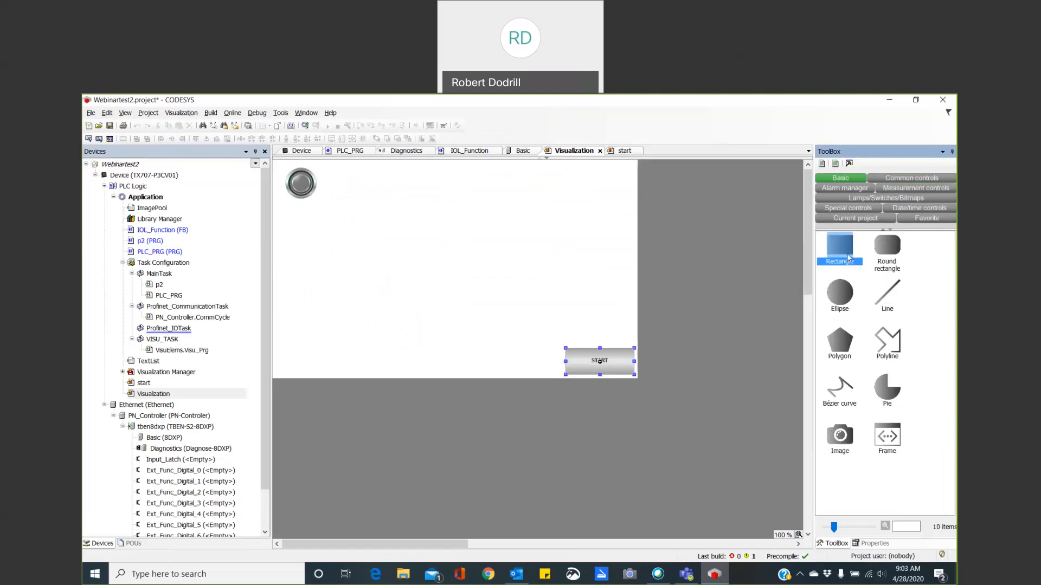
drag(848, 258, 430, 260)
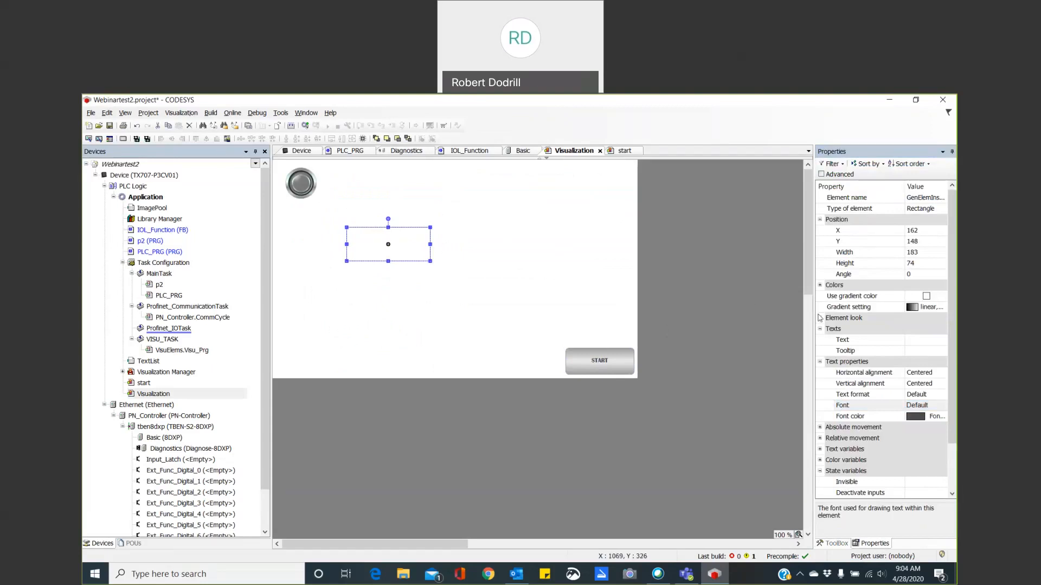
Widen the properties area and set the rectangle's text to the placeholder %d.
drag(814, 314, 733, 325)
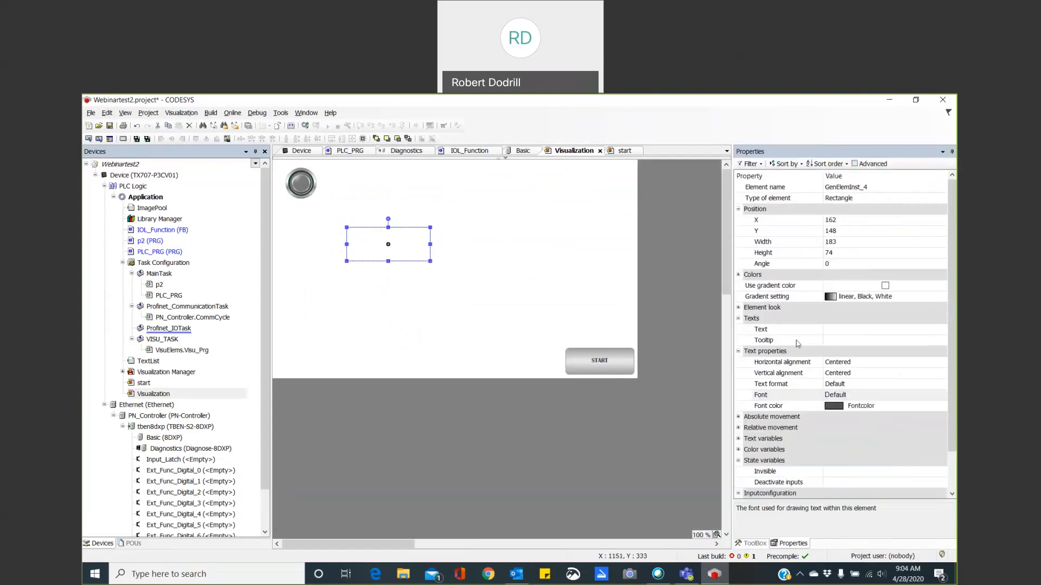
click(852, 332)
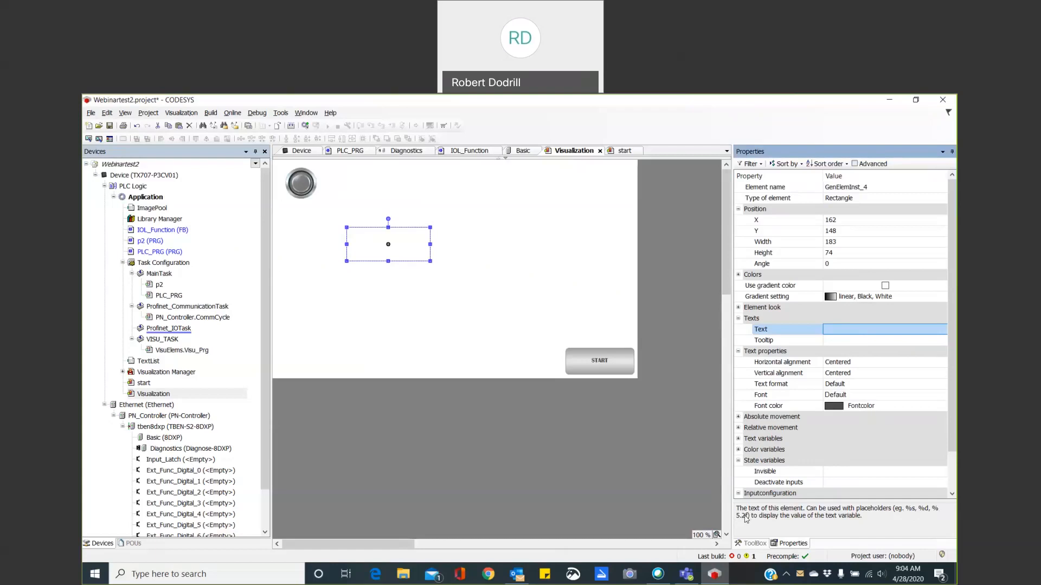
click(847, 475)
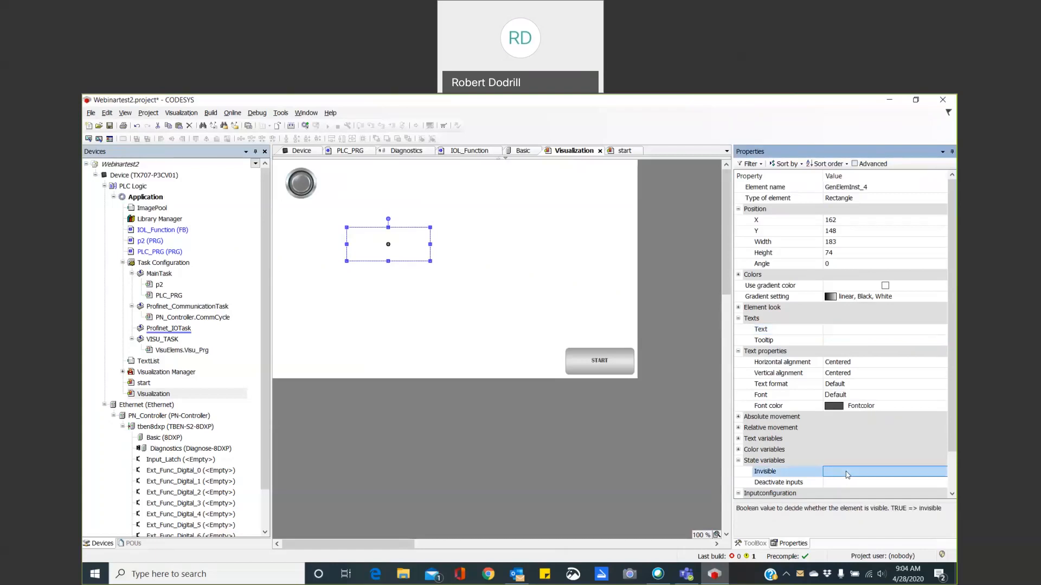
click(847, 332)
click(846, 331)
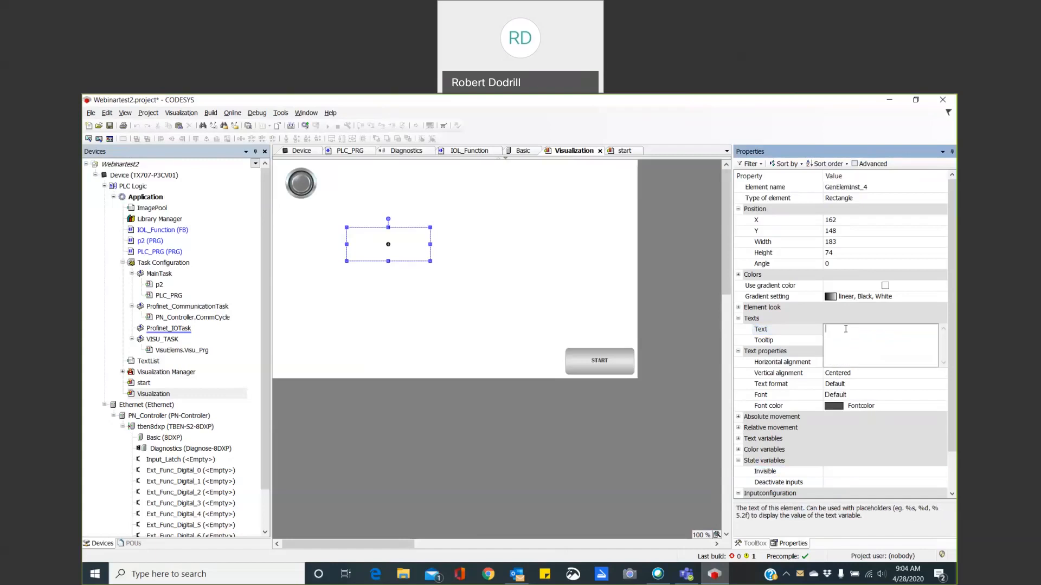
text(%d)
click(815, 342)
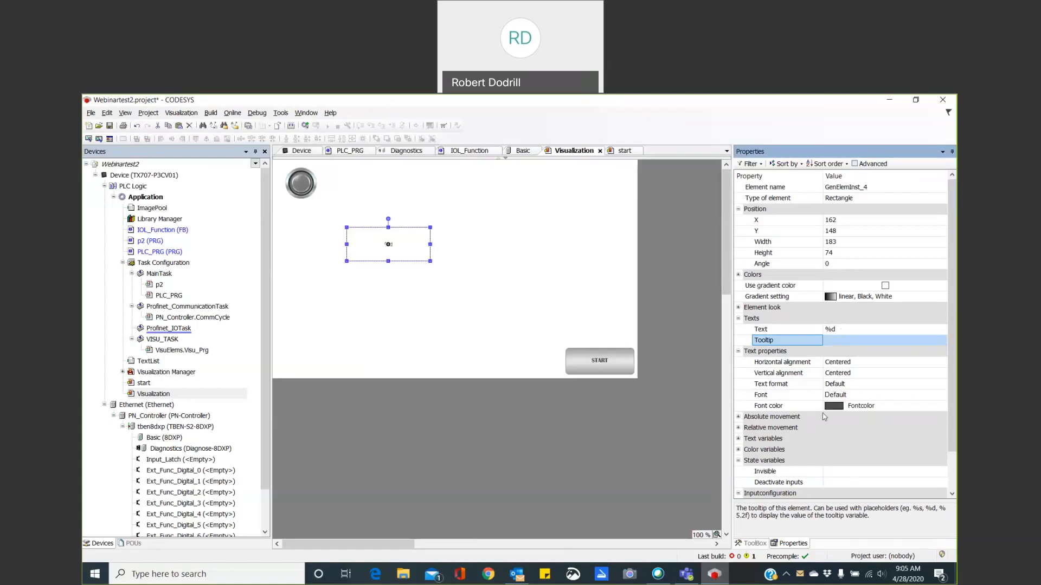
Set the rectangle's text font to Arial, size 14.
click(864, 396)
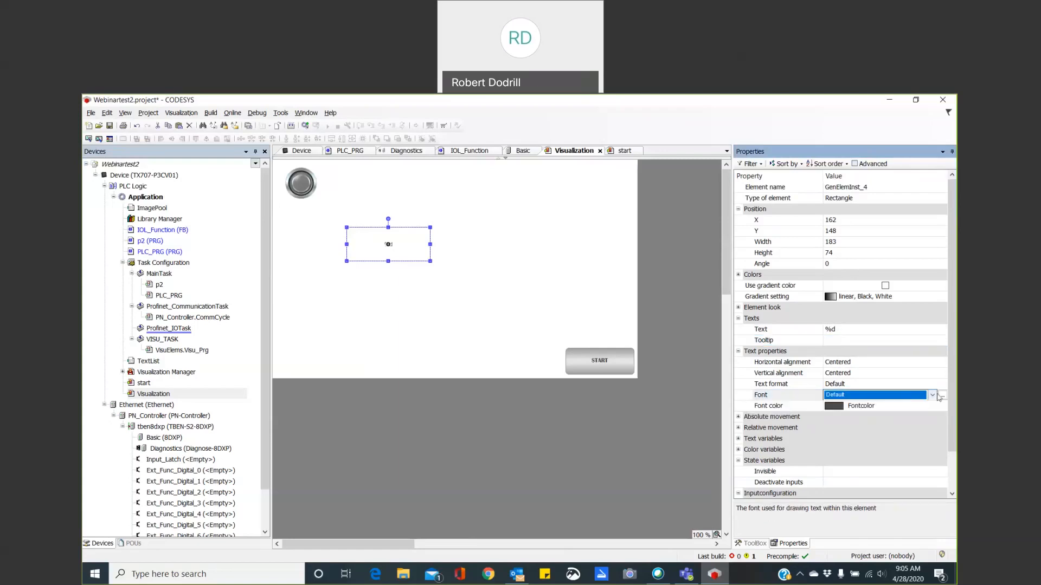
click(943, 397)
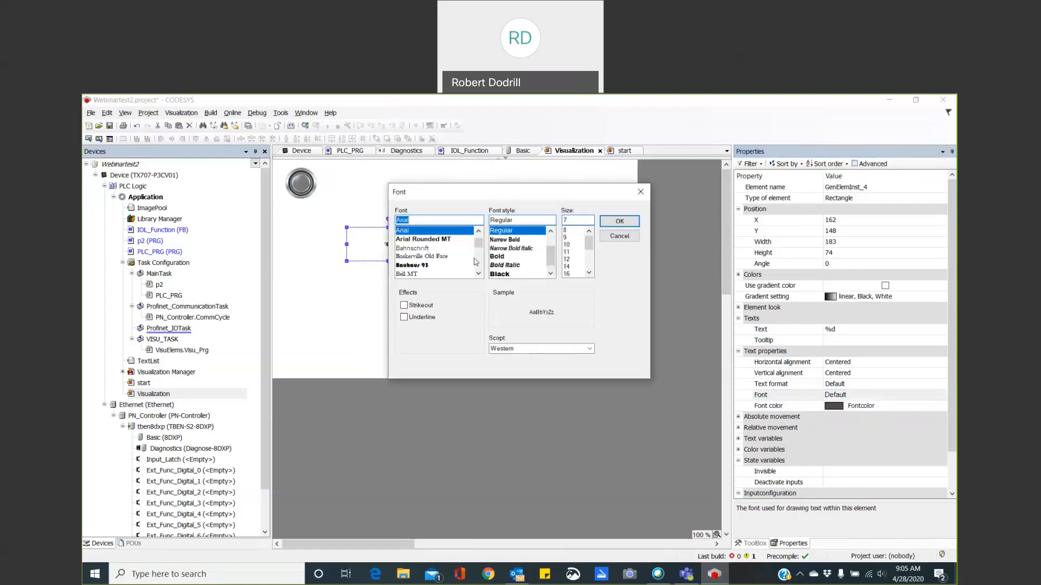
click(569, 268)
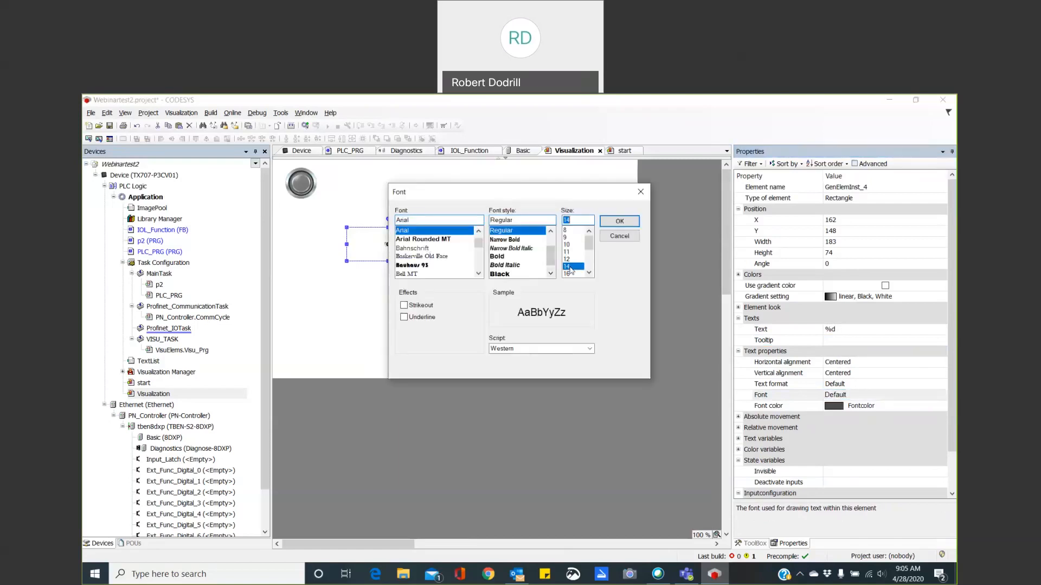
click(620, 221)
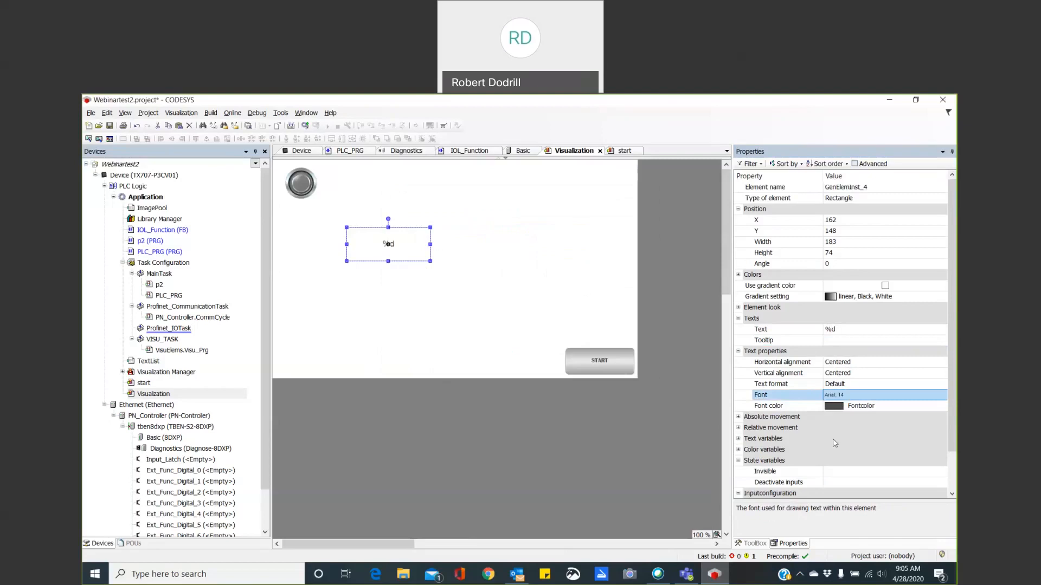
Assign the timer's elapsed time, PLC_PRG.TON_0.ET, as the rectangle's text variable.
click(738, 440)
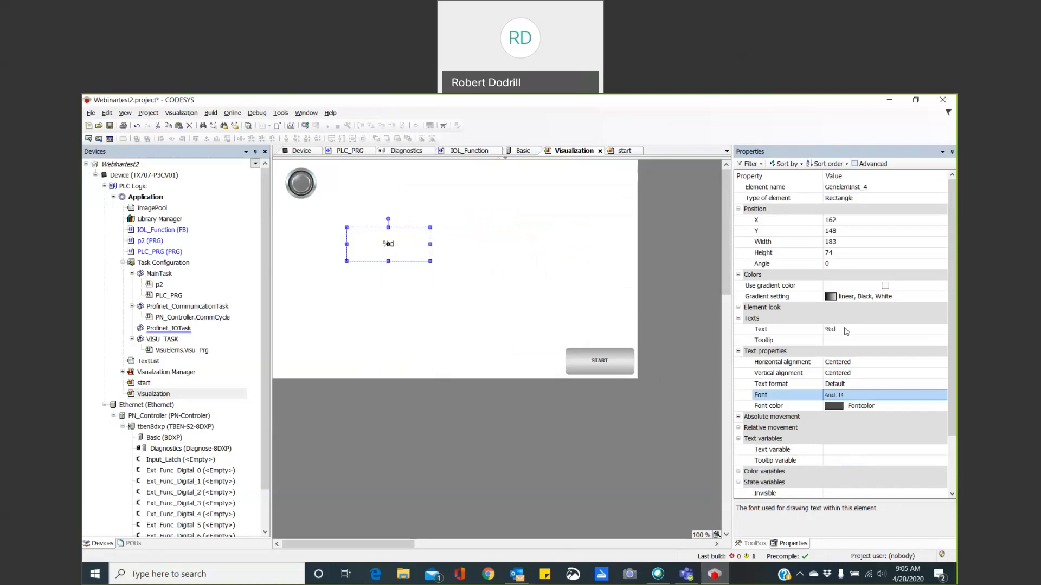
click(848, 454)
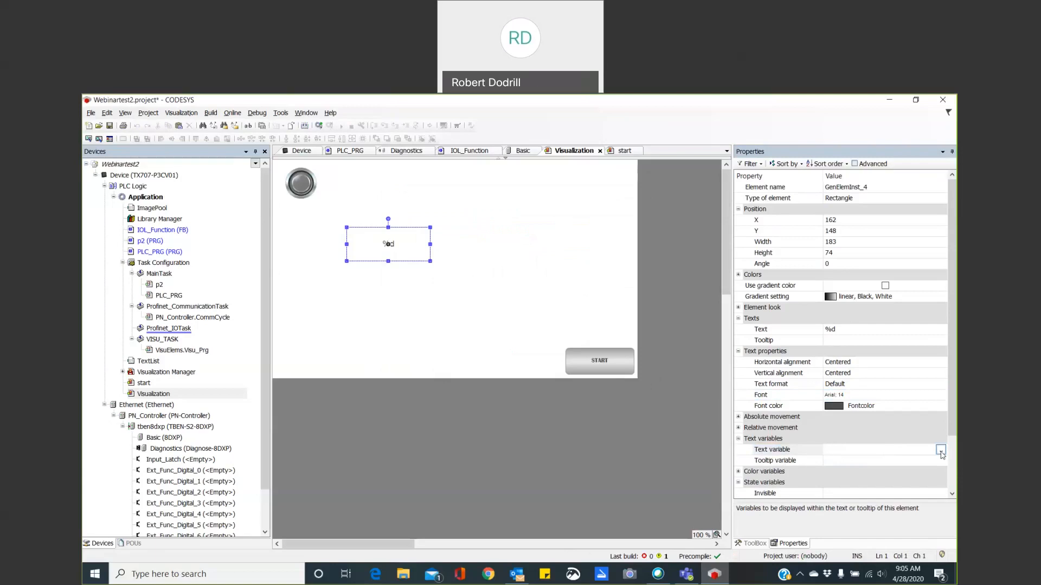
click(940, 451)
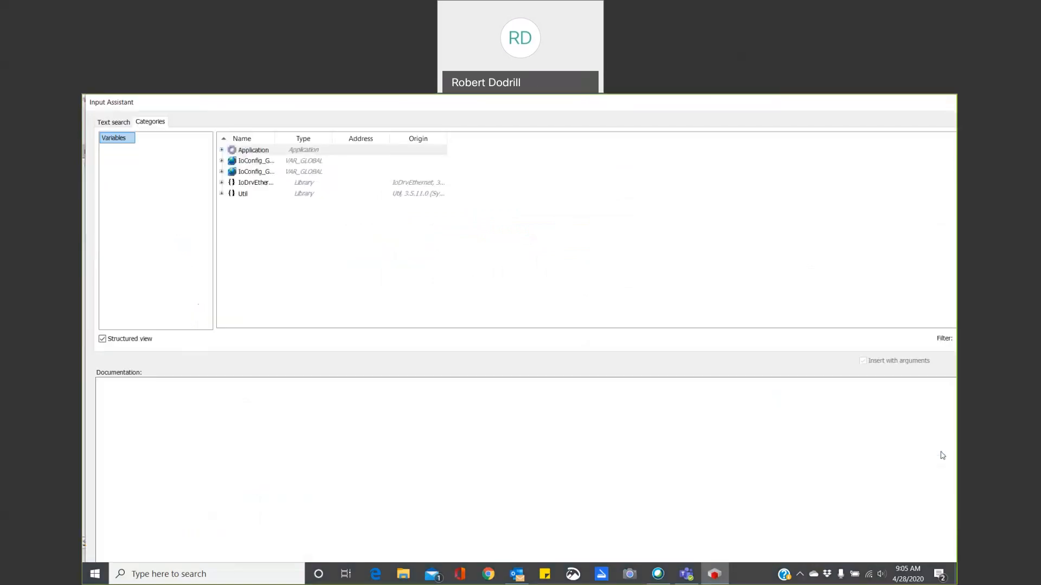
double_click(270, 140)
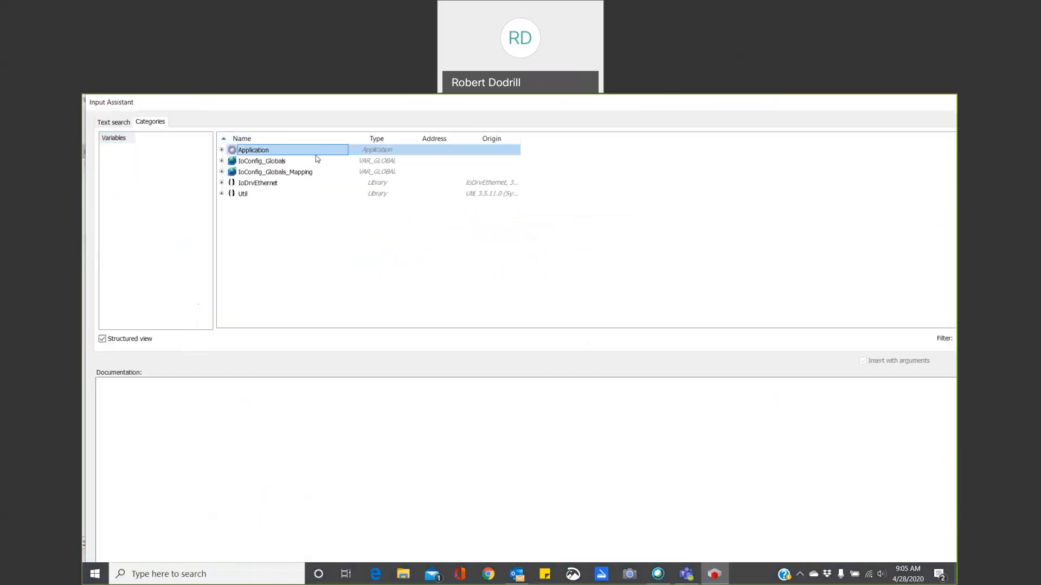
click(221, 150)
click(230, 161)
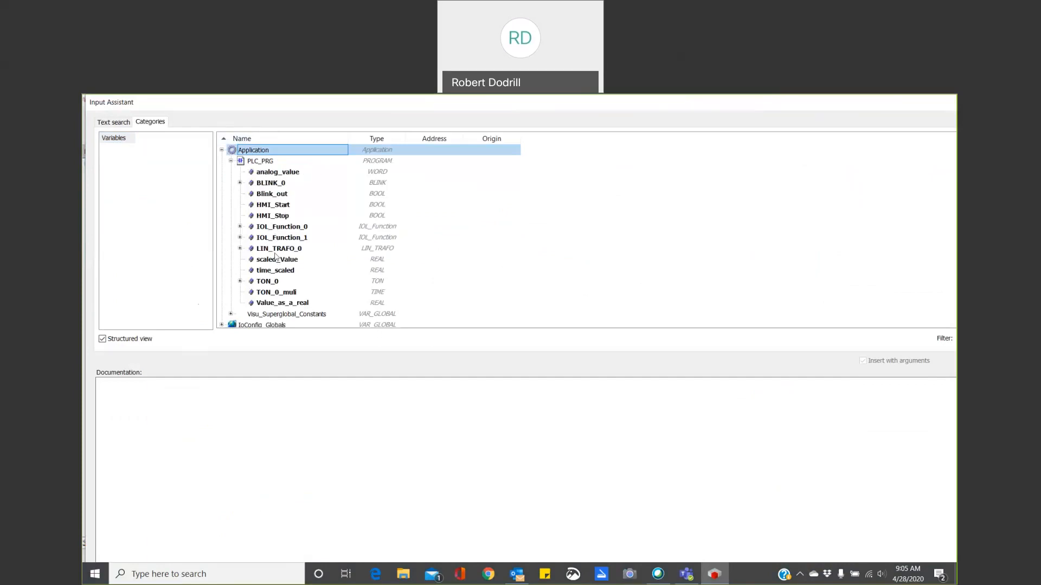
click(240, 281)
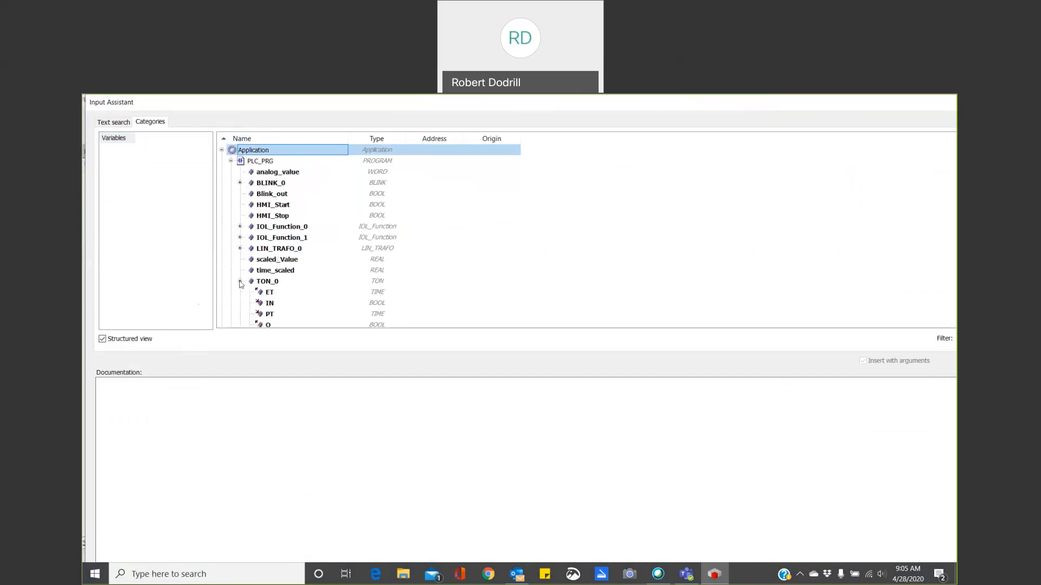
click(268, 293)
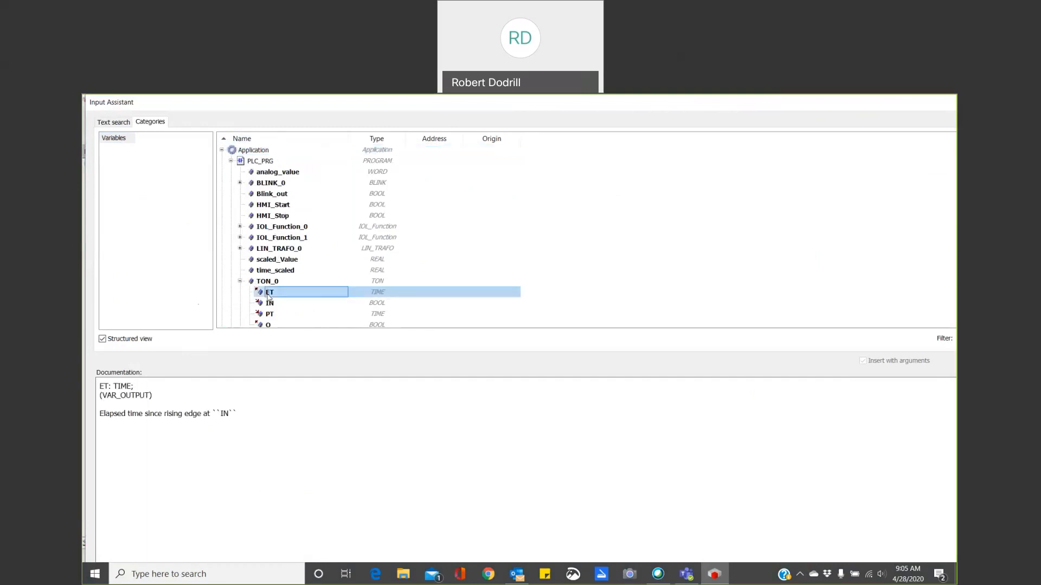
double_click(268, 293)
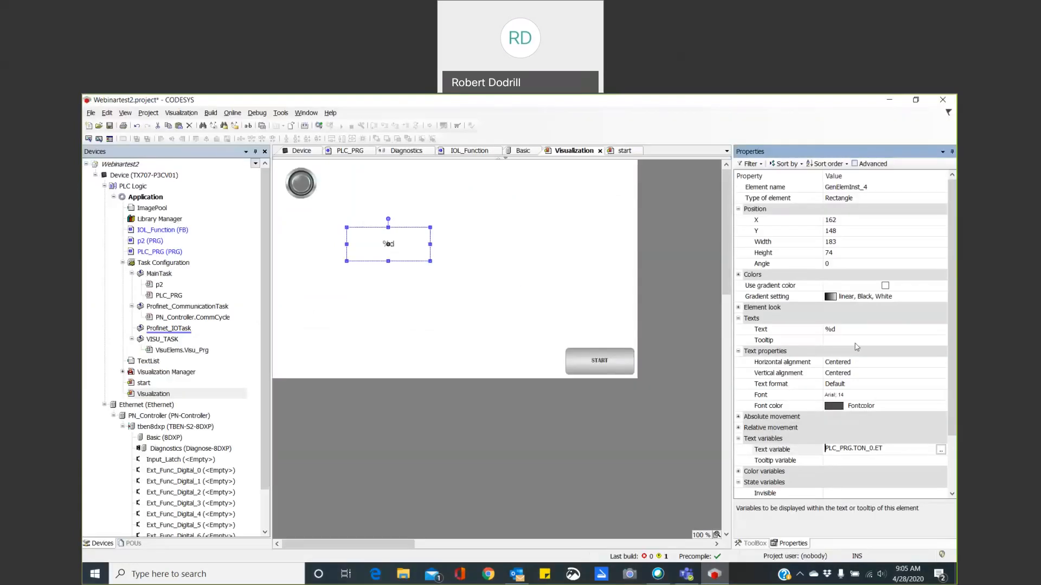
click(879, 462)
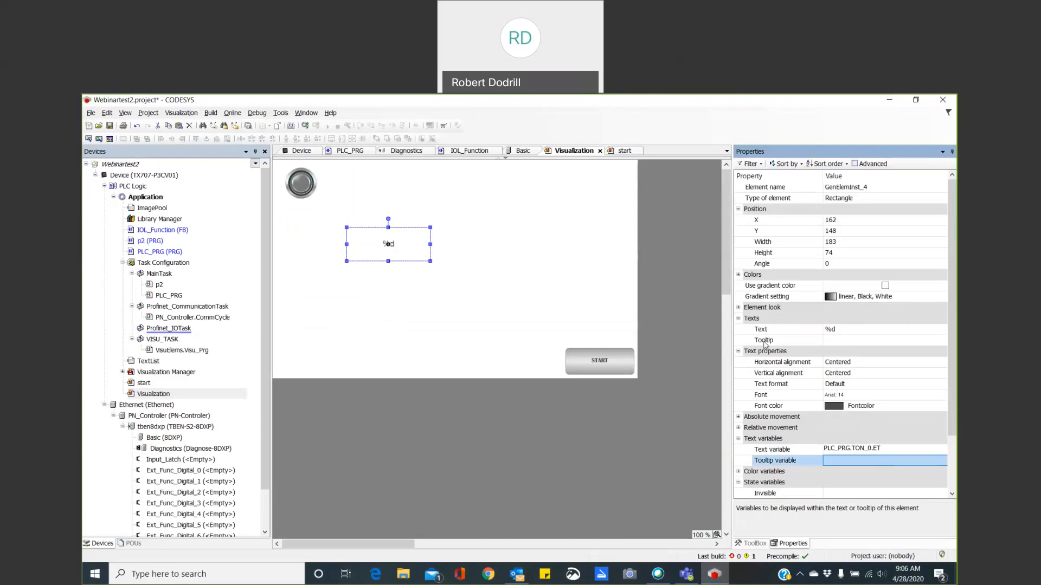
Set the %d rectangle's normal-state fill color to Lightblue.
click(738, 275)
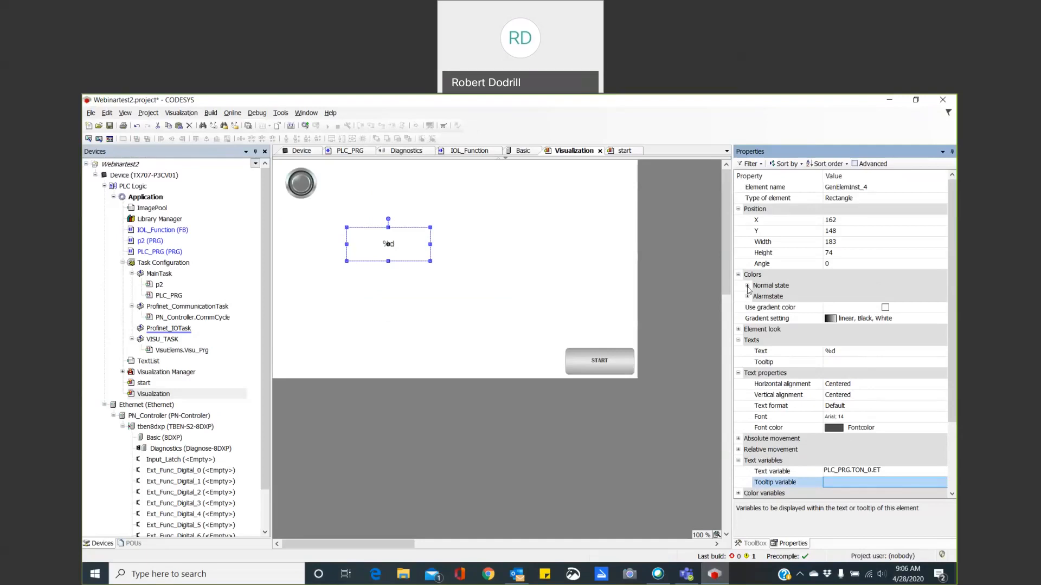
click(747, 286)
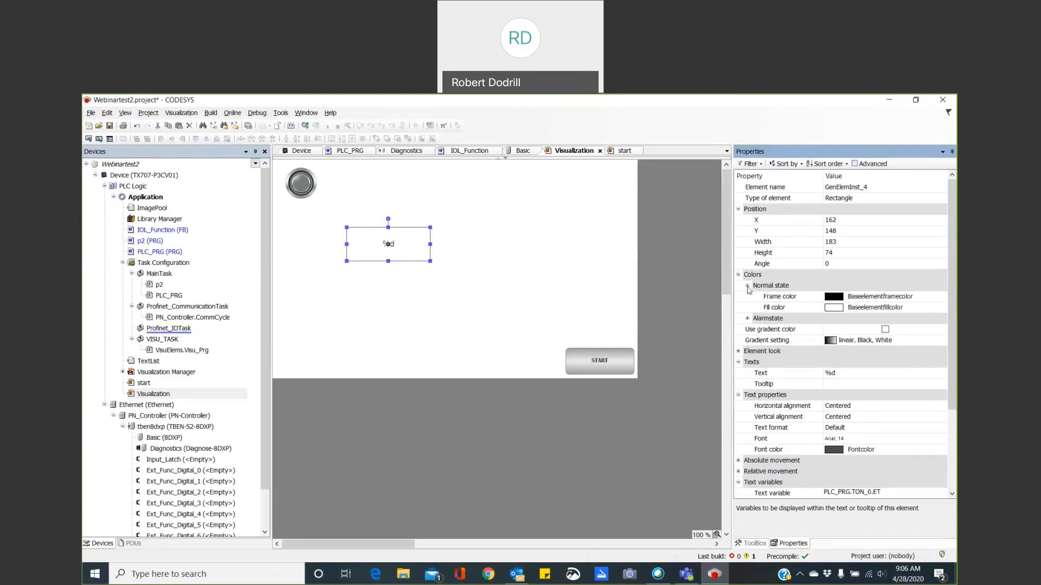
click(837, 311)
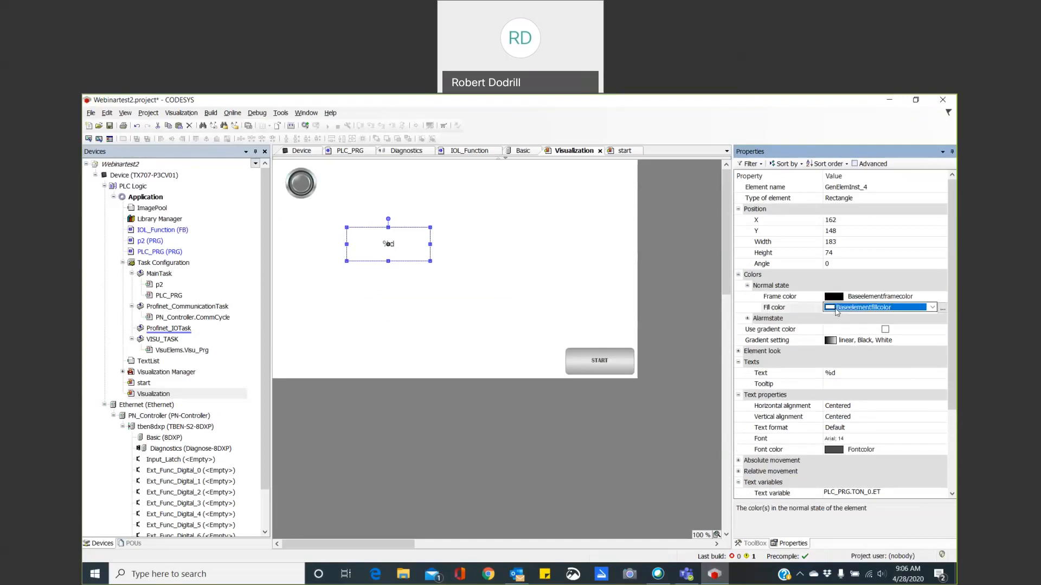
click(932, 308)
scroll(888, 330, up, 5)
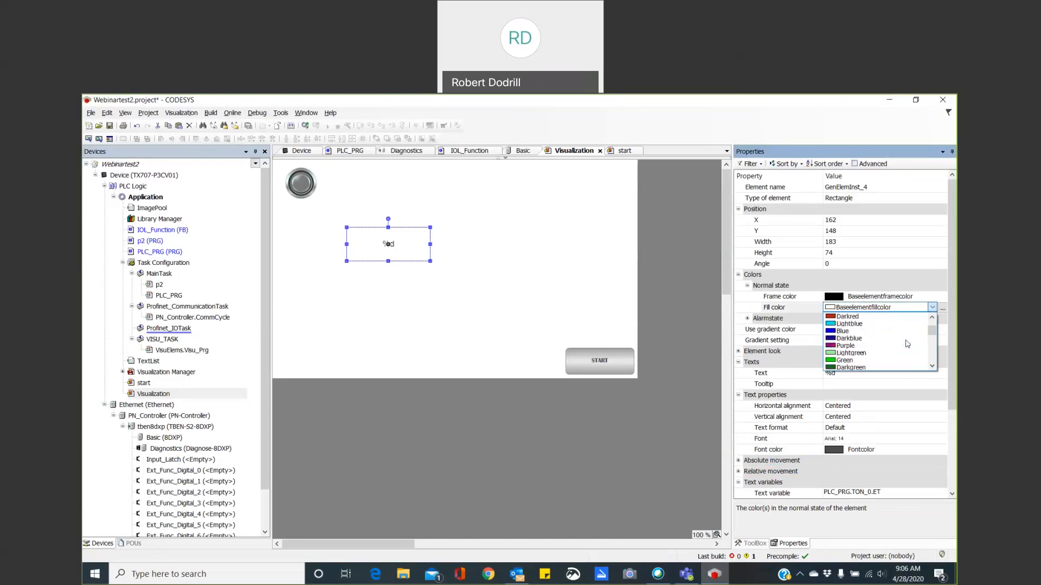
click(887, 325)
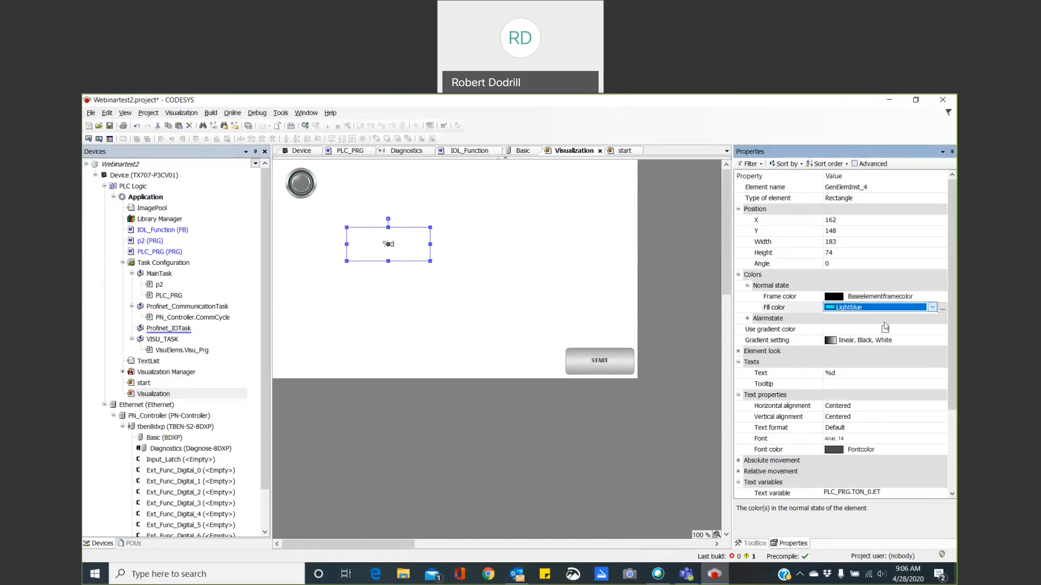
click(579, 297)
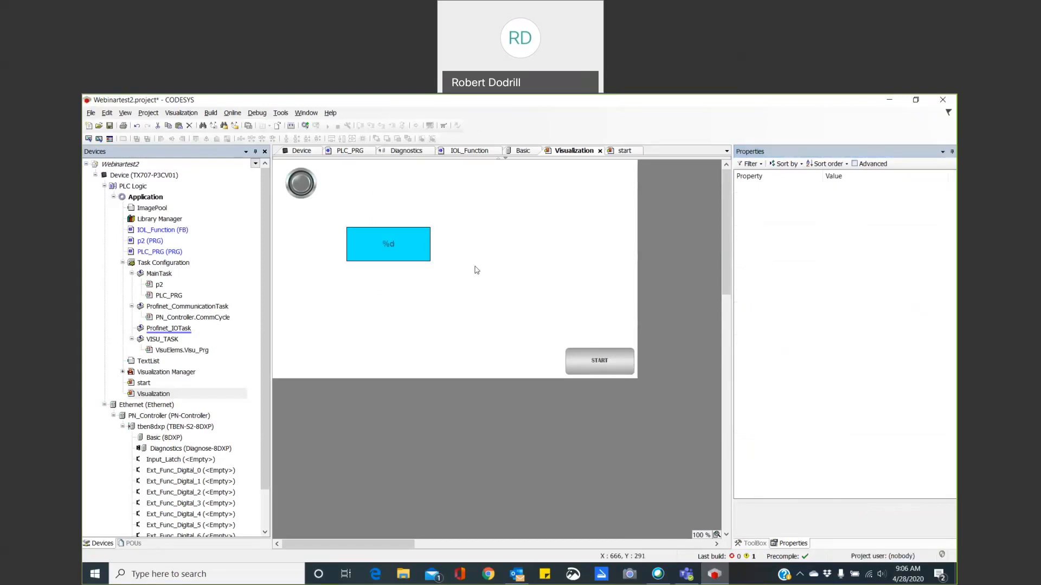
Enable gradient color on the %d rectangle and set the gradient's Color 1 to the red base element alarm frame color.
click(424, 260)
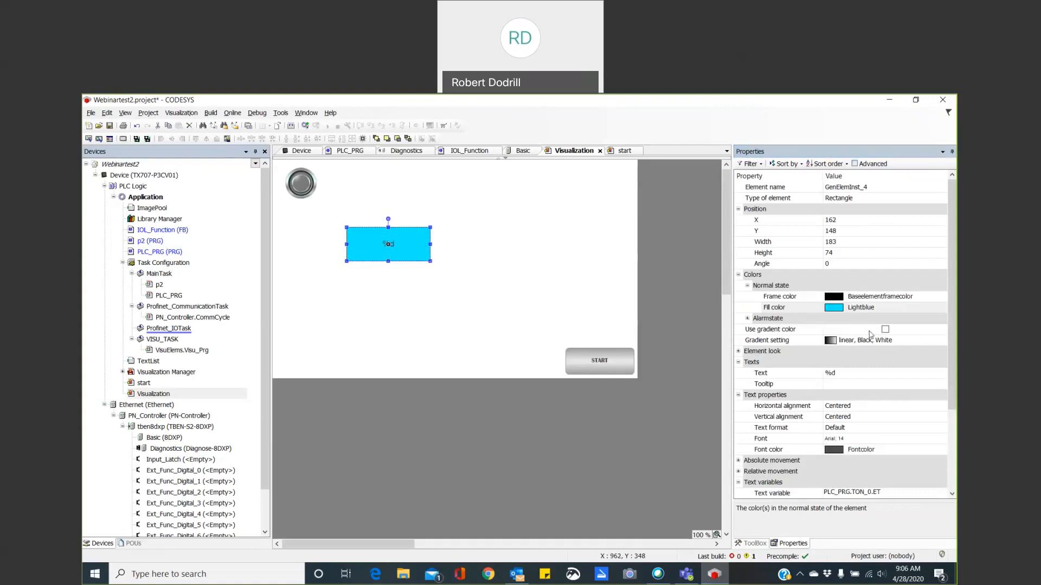
click(885, 330)
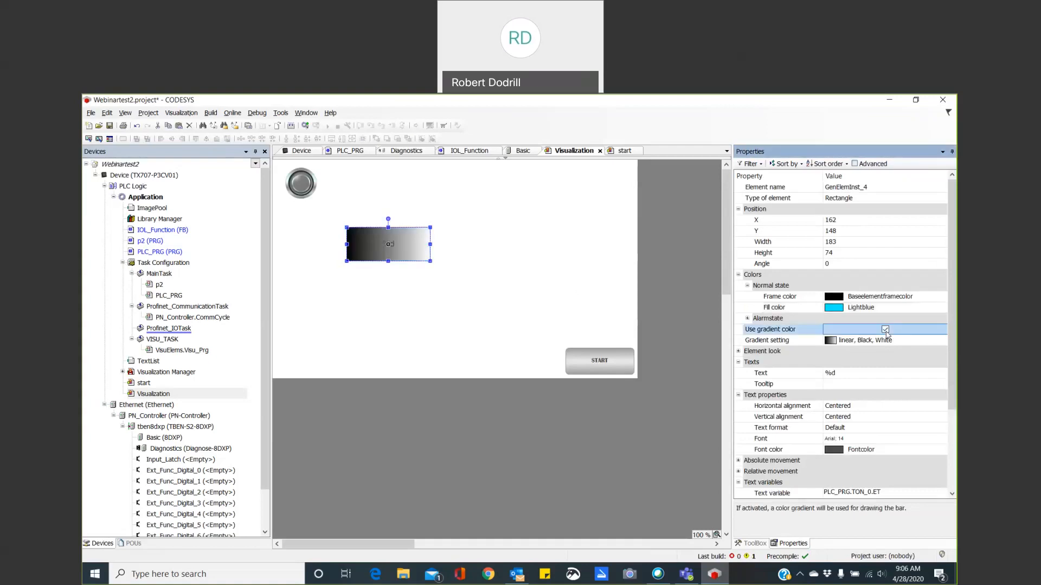
click(839, 341)
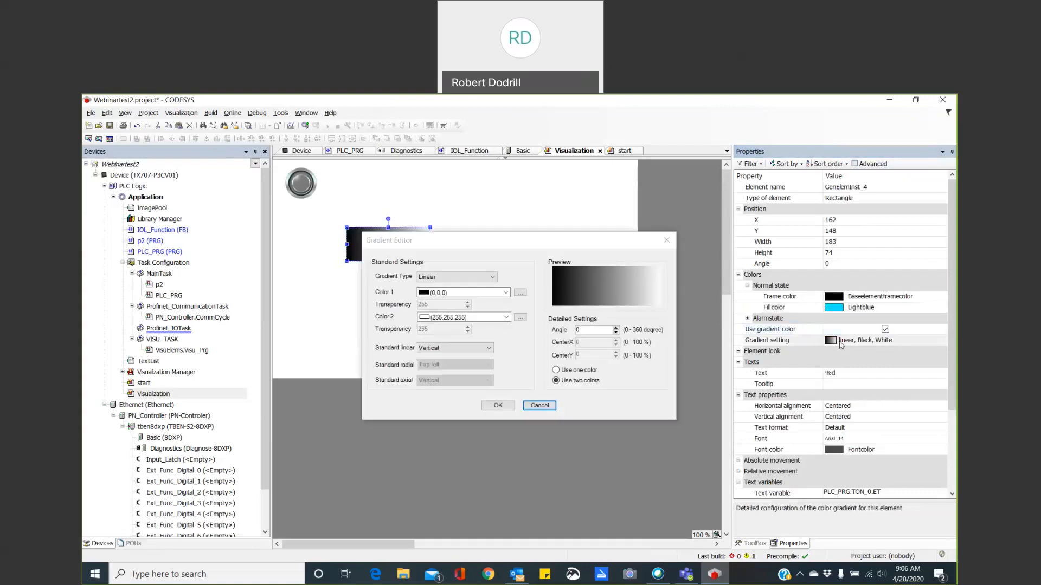
click(506, 293)
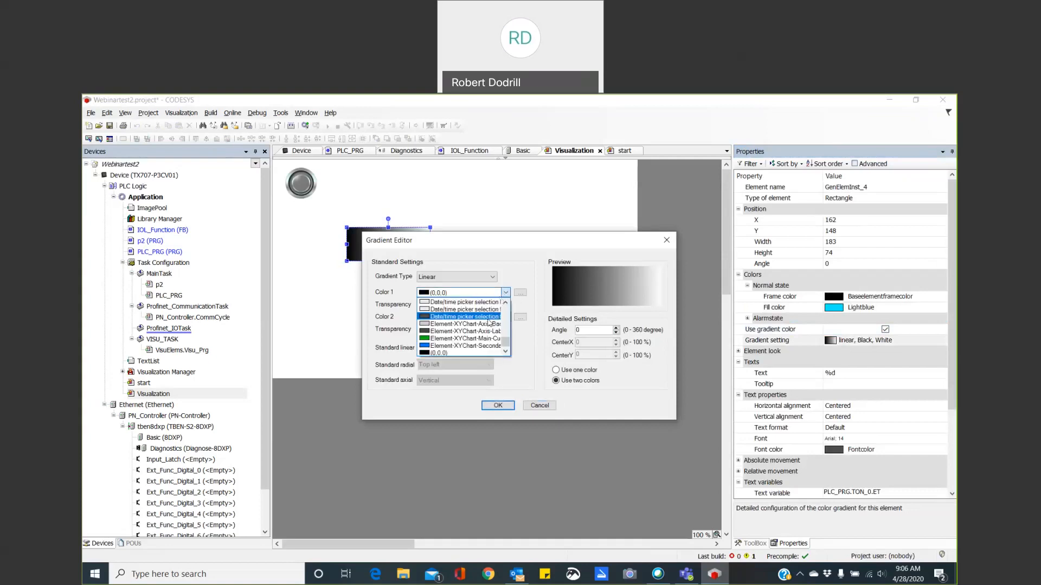
scroll(489, 323, up, 5)
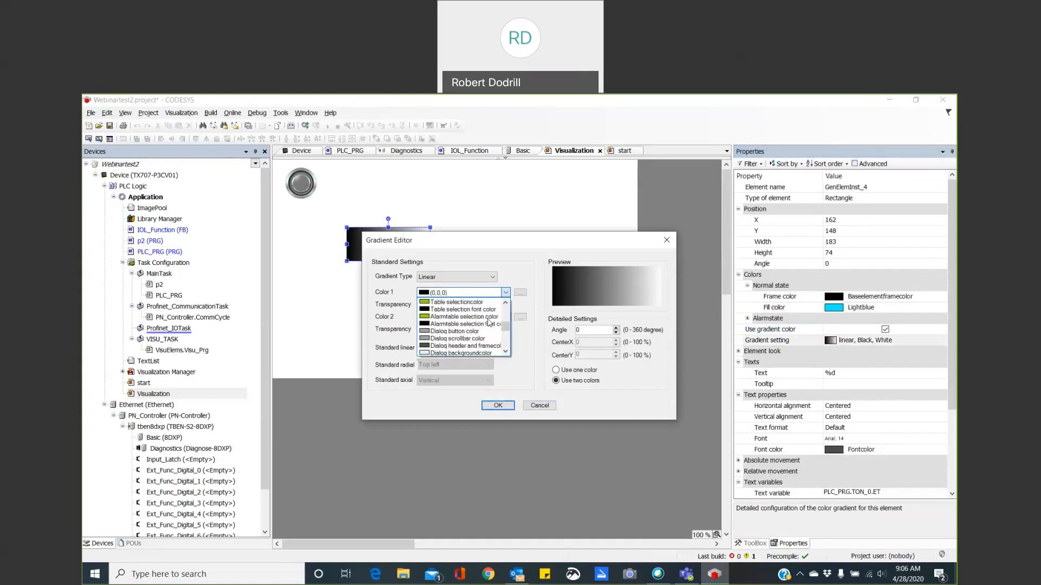
scroll(489, 322, up, 2)
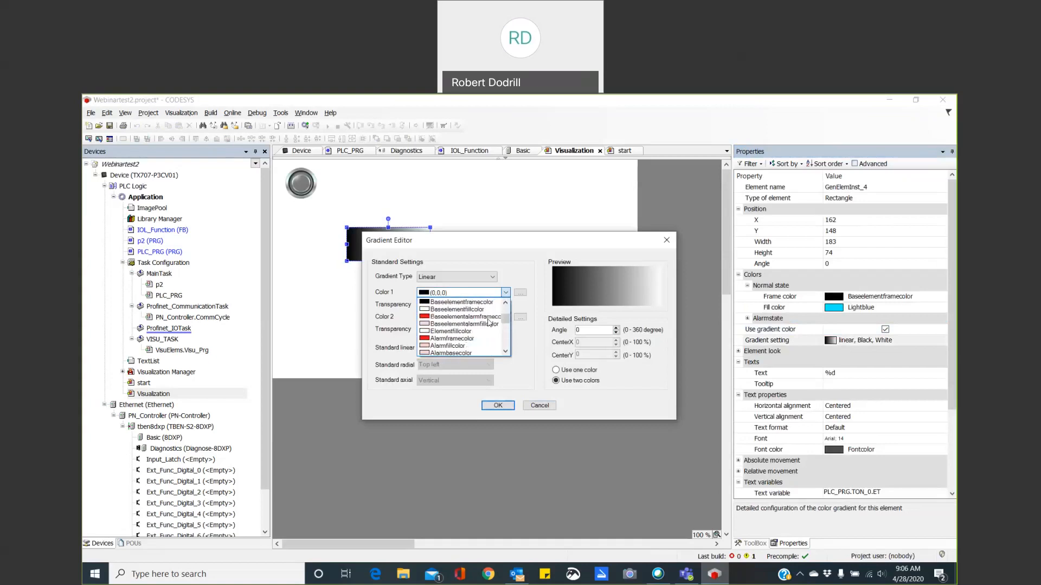
click(476, 322)
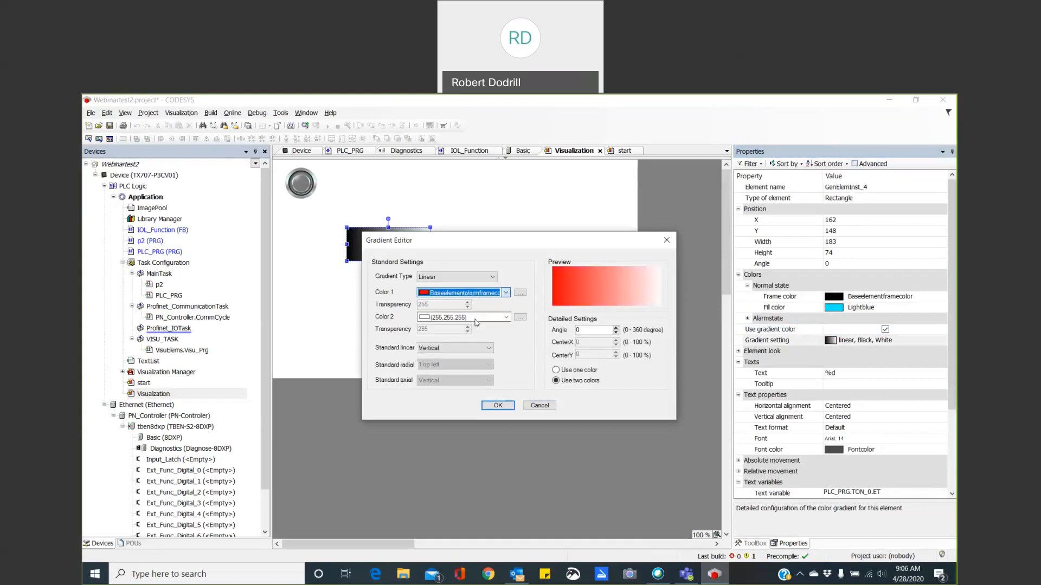
click(503, 406)
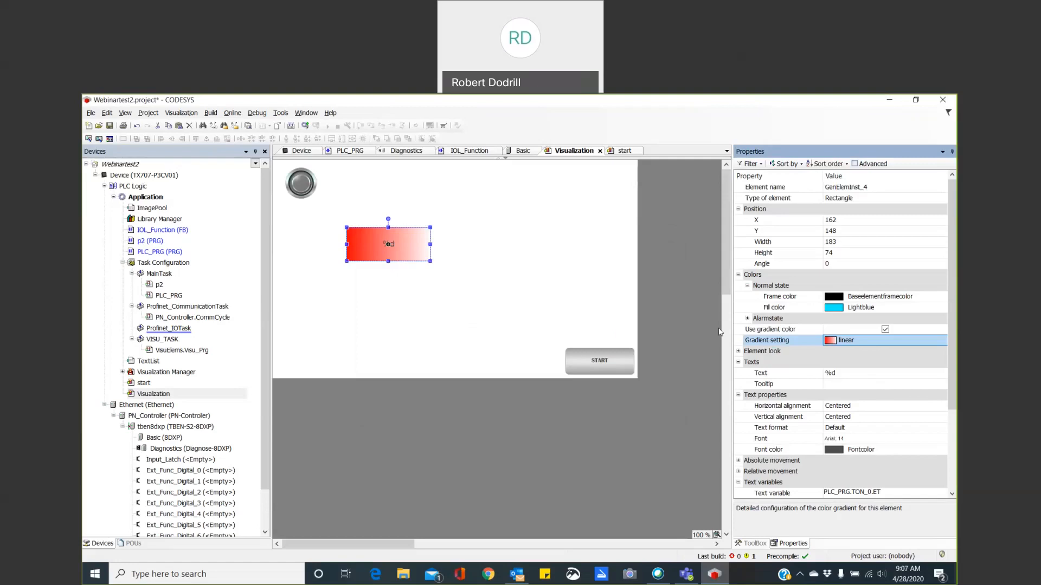
Add a second rectangle about 153 by 99 to the Visualization screen, above and beside the gradient rectangle.
click(755, 543)
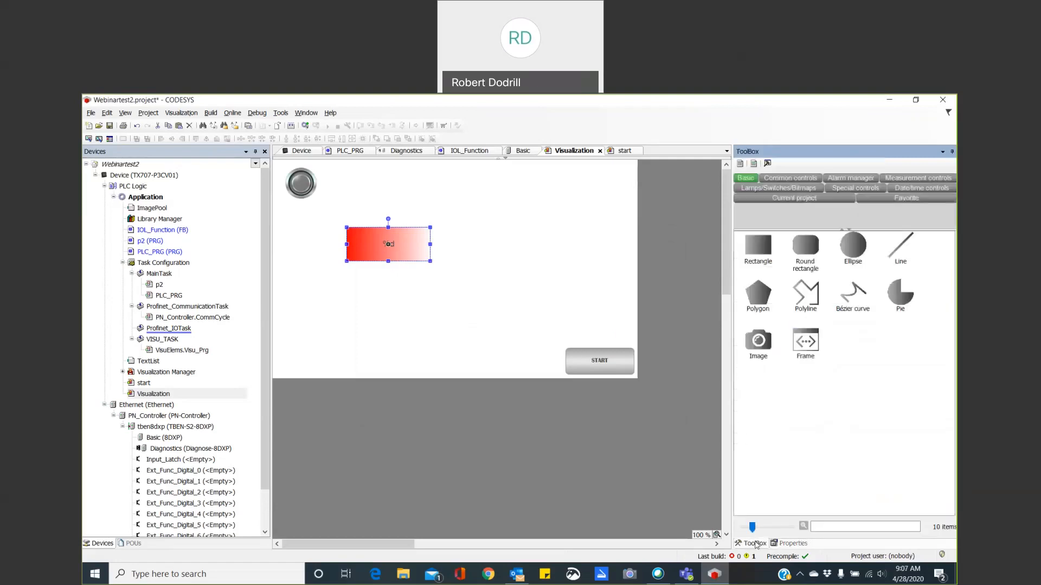
click(758, 225)
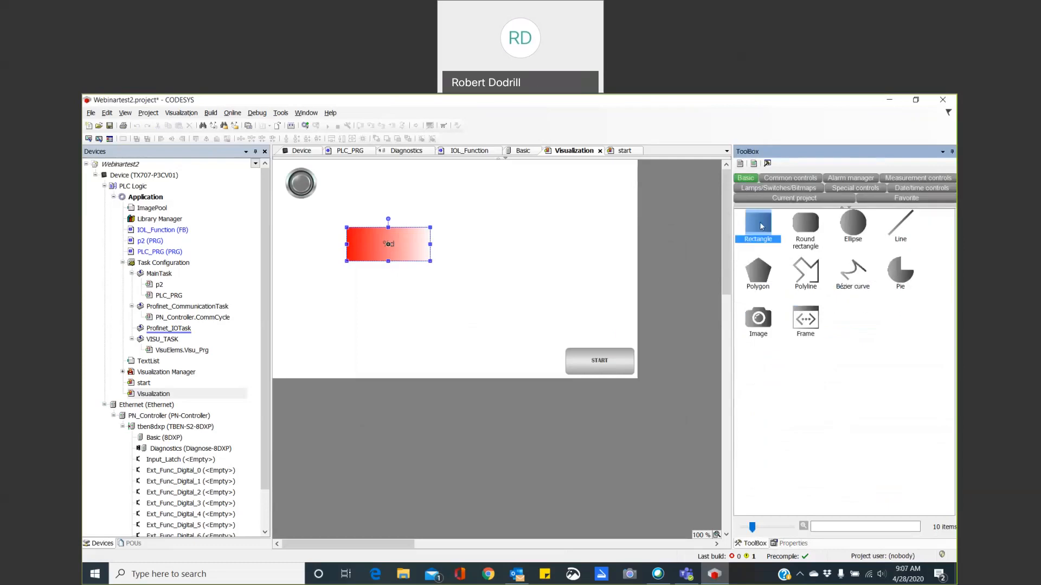
click(508, 211)
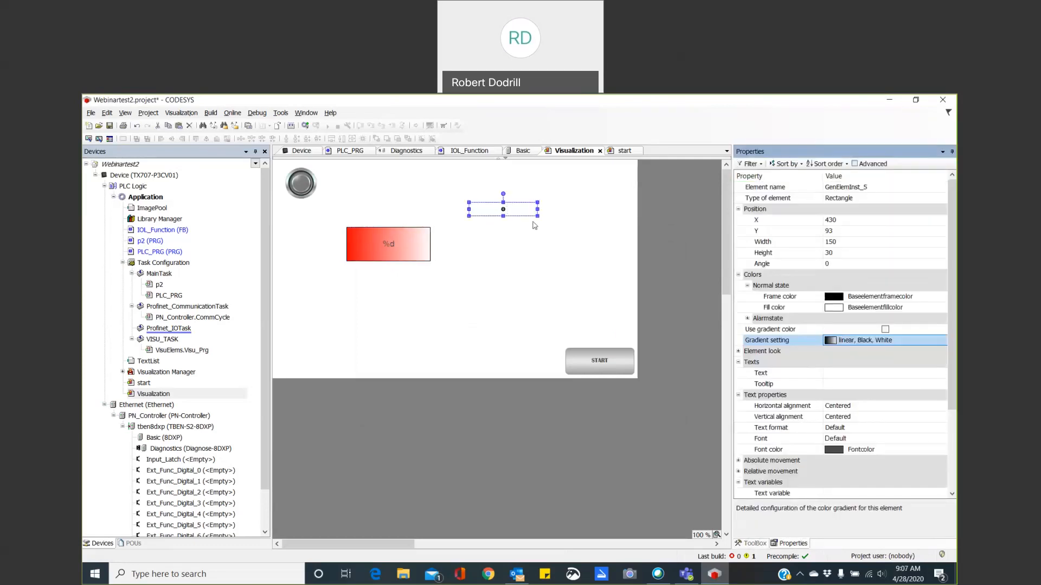
drag(537, 216, 538, 248)
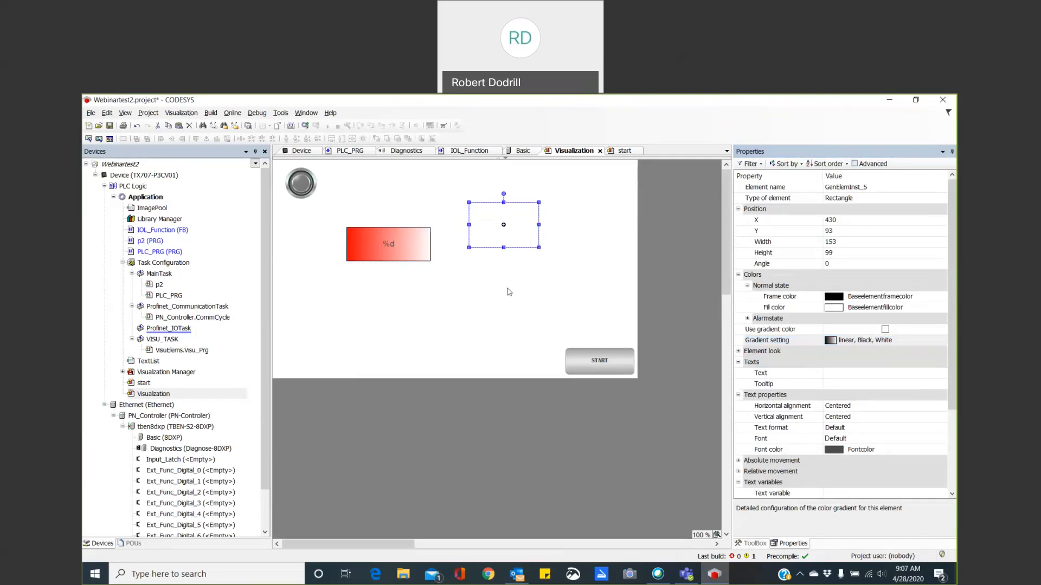
In PLC_PRG, replace the preset time of timer TON_0 with a new variable timer_1_set, declared as type TIME.
click(165, 253)
double_click(165, 252)
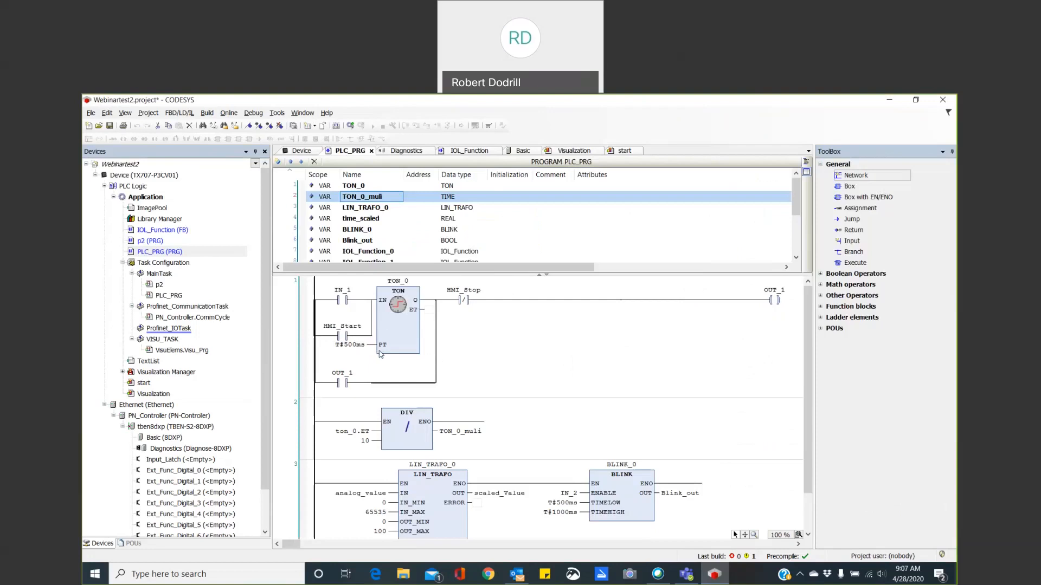
click(350, 345)
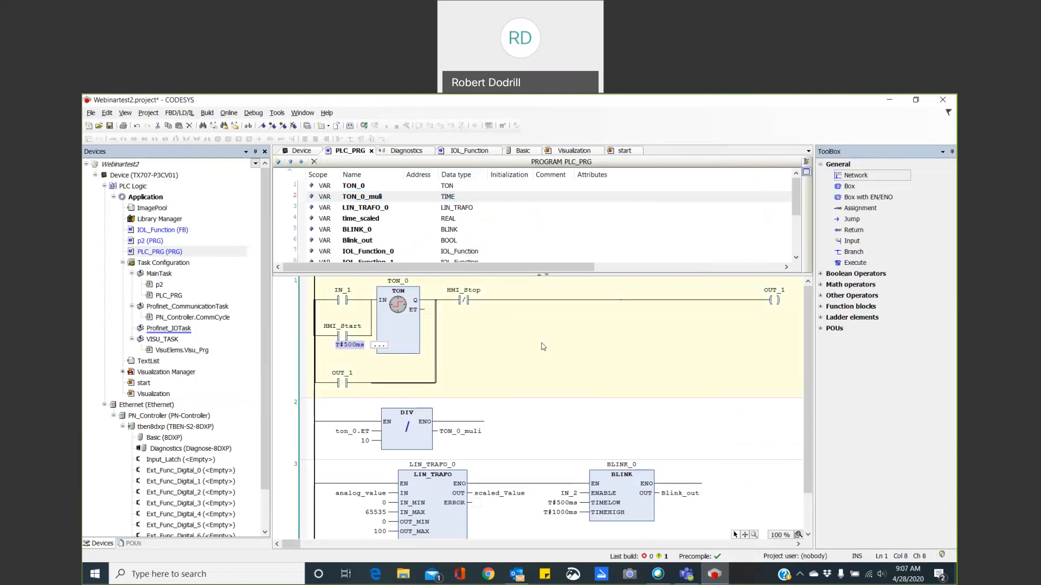
text(timer_1_set)
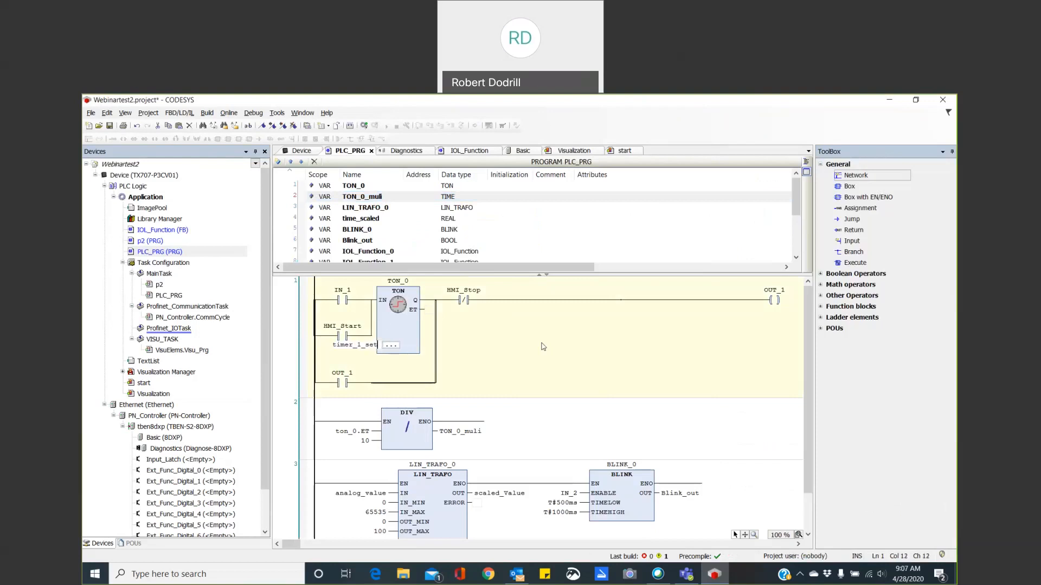
key(Return)
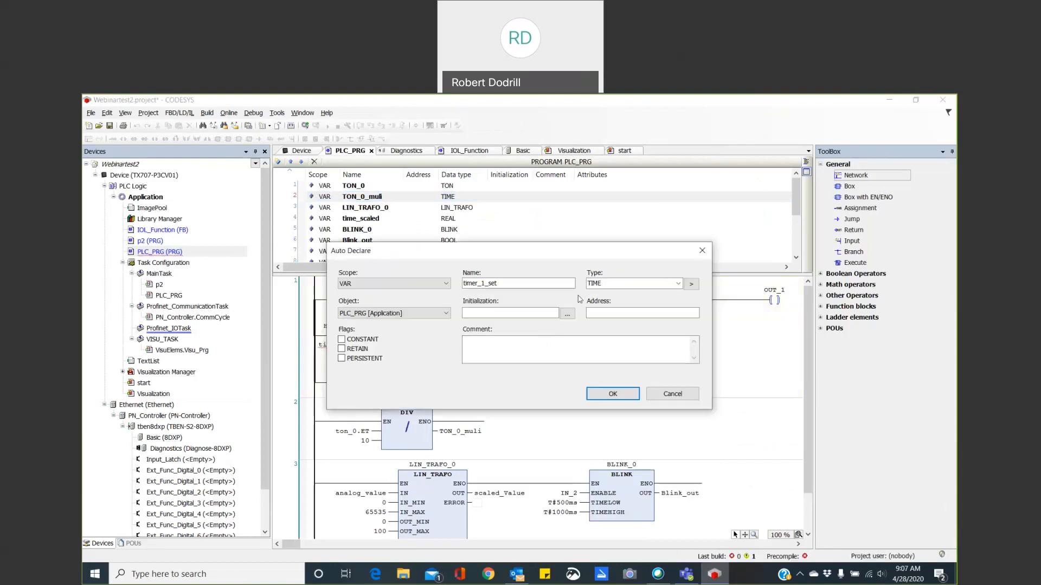
click(613, 394)
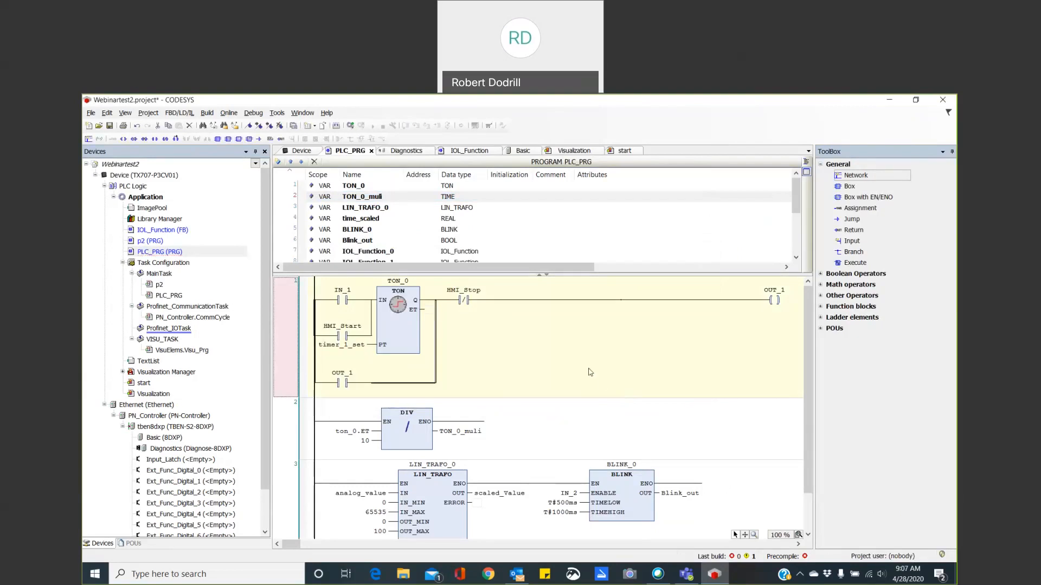
Return to the Visualization screen, widen the properties area and set the new blank rectangle's text to %d.
click(571, 152)
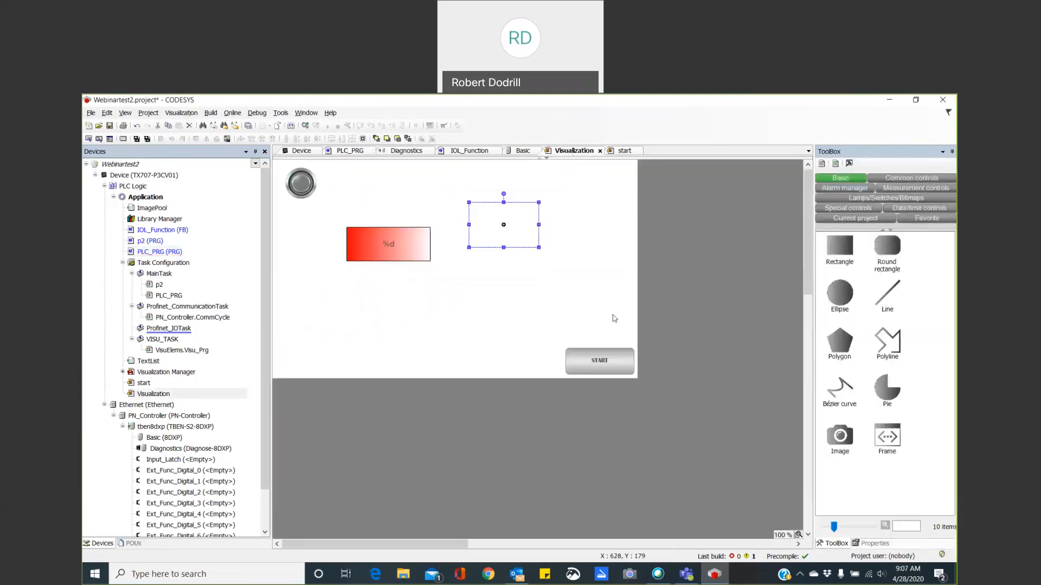
double_click(514, 245)
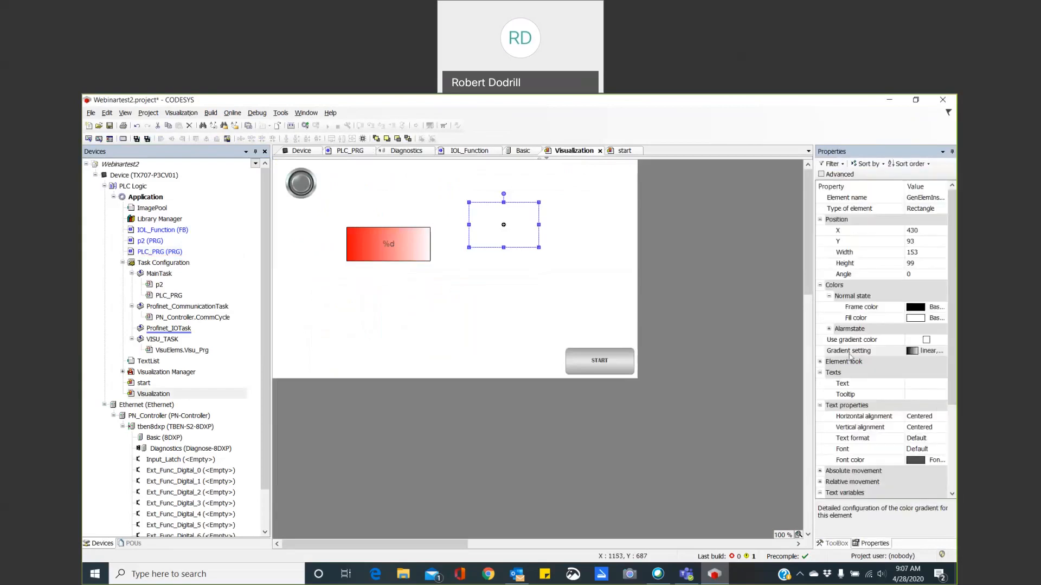
drag(814, 314, 759, 311)
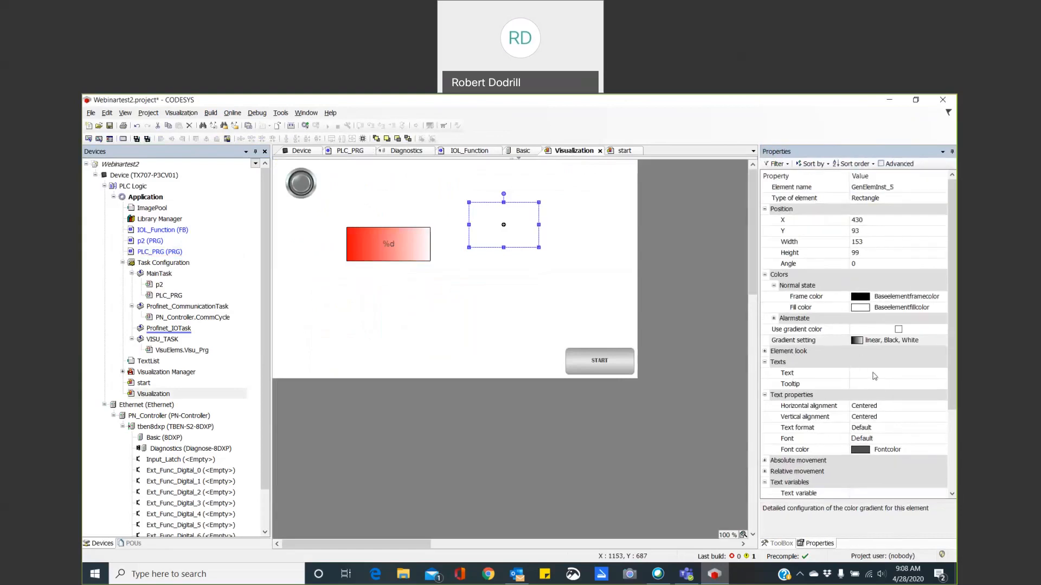
click(874, 374)
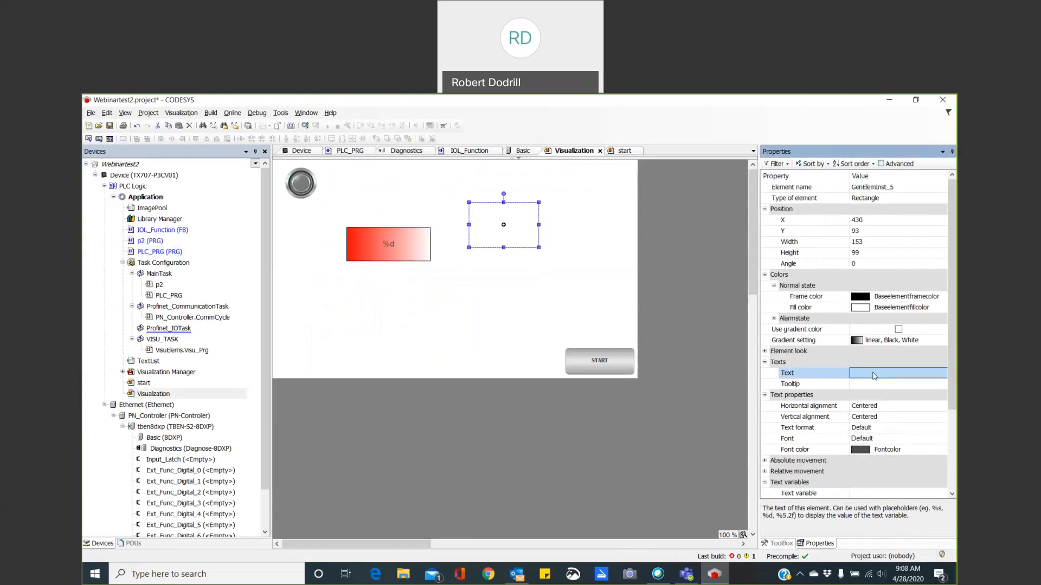
text(%d)
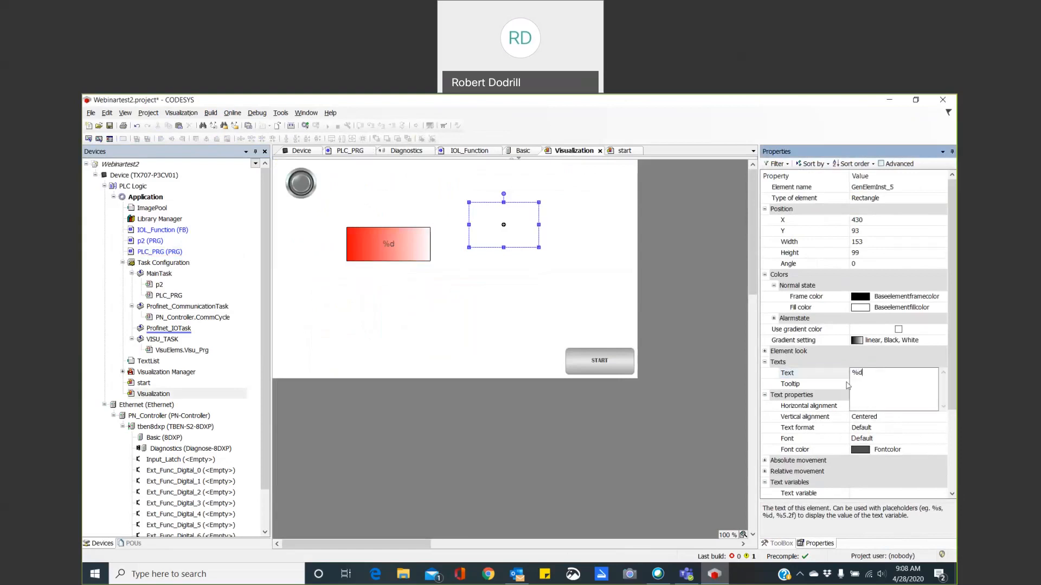
click(838, 386)
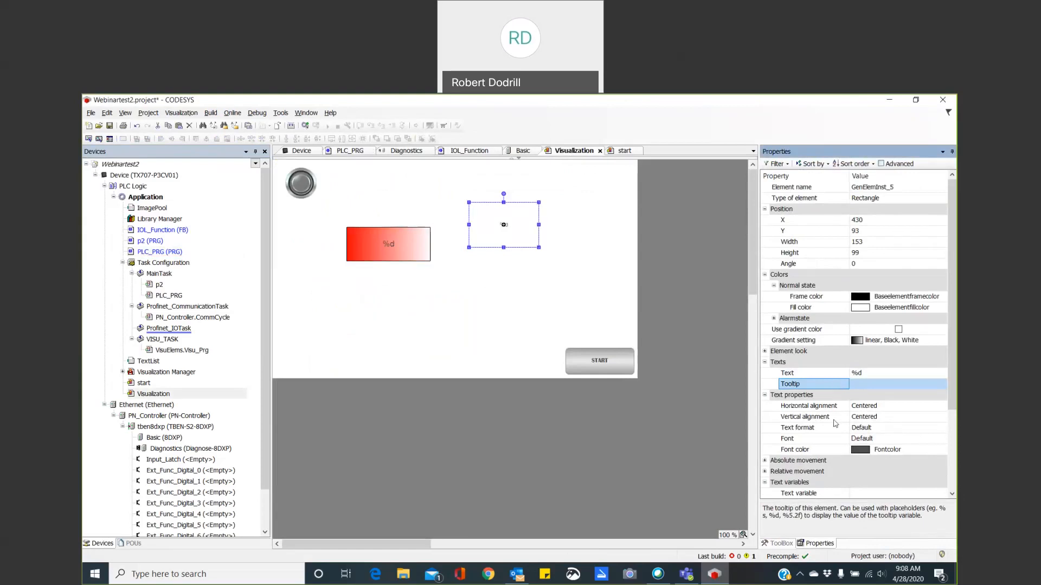
Assign PLC_PRG.timer_1_set as the new rectangle's text variable.
scroll(823, 425, down, 1)
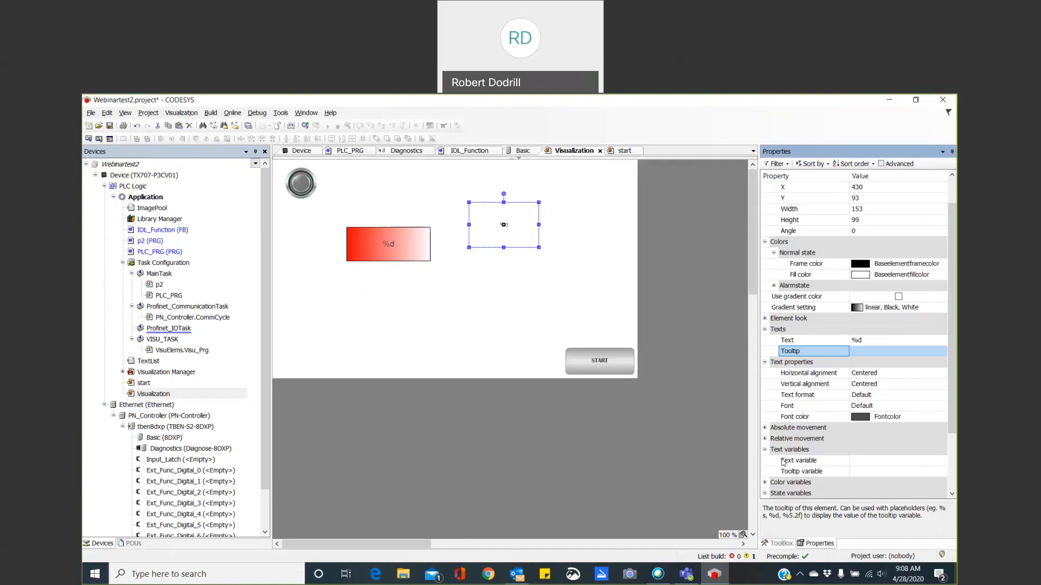
click(866, 460)
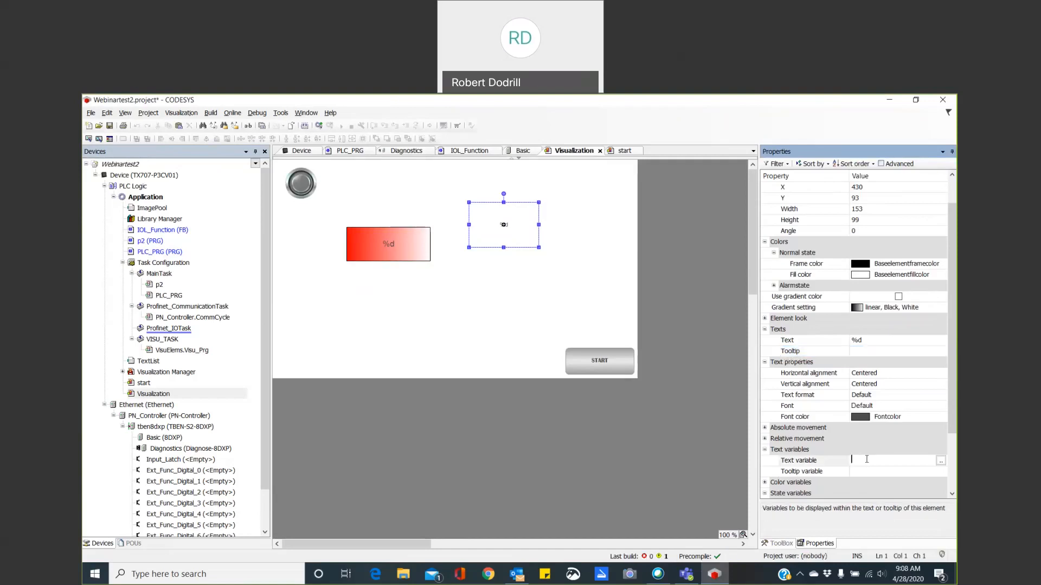
click(941, 461)
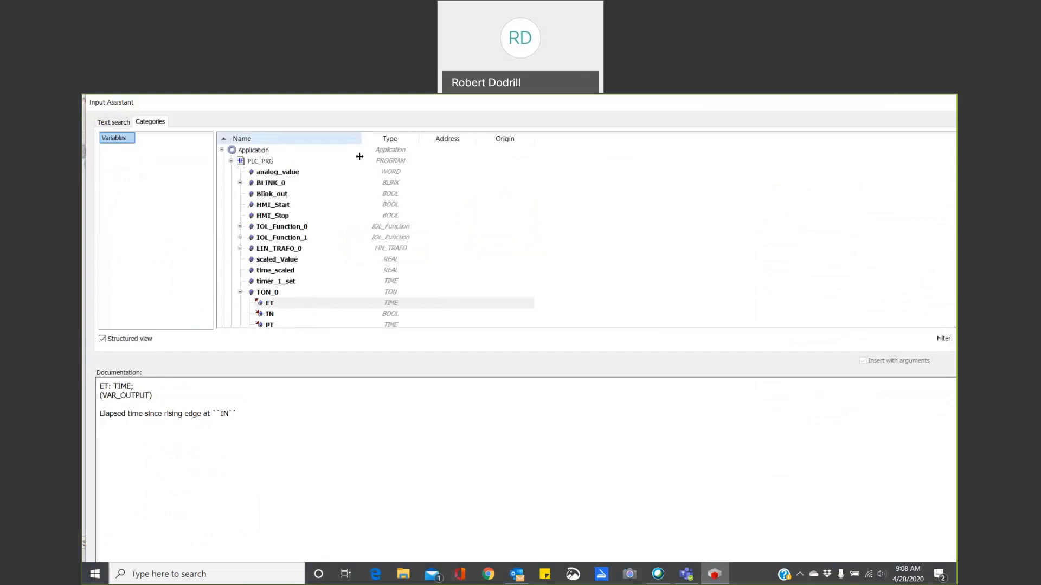
click(286, 283)
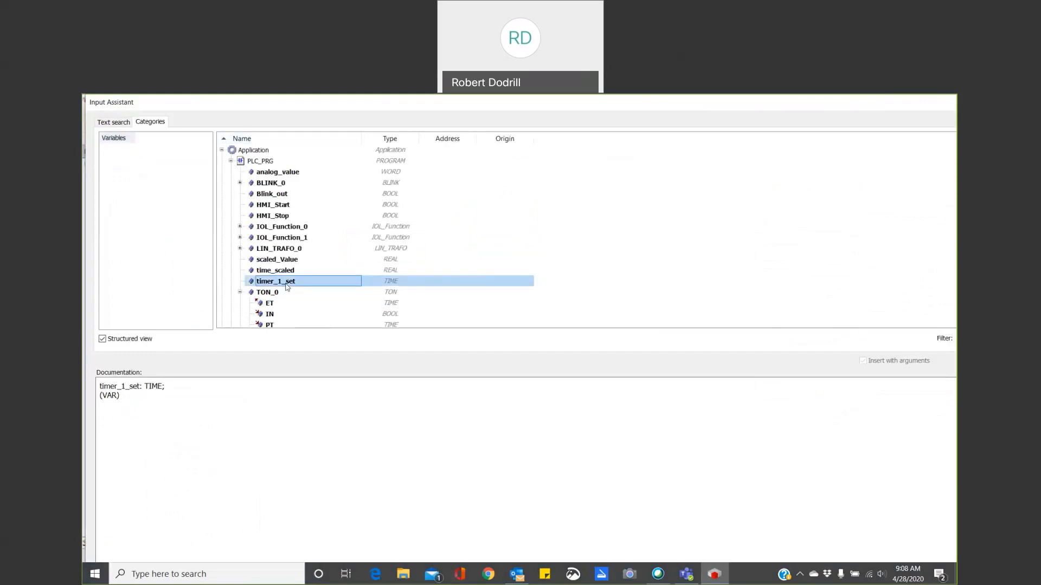
double_click(286, 282)
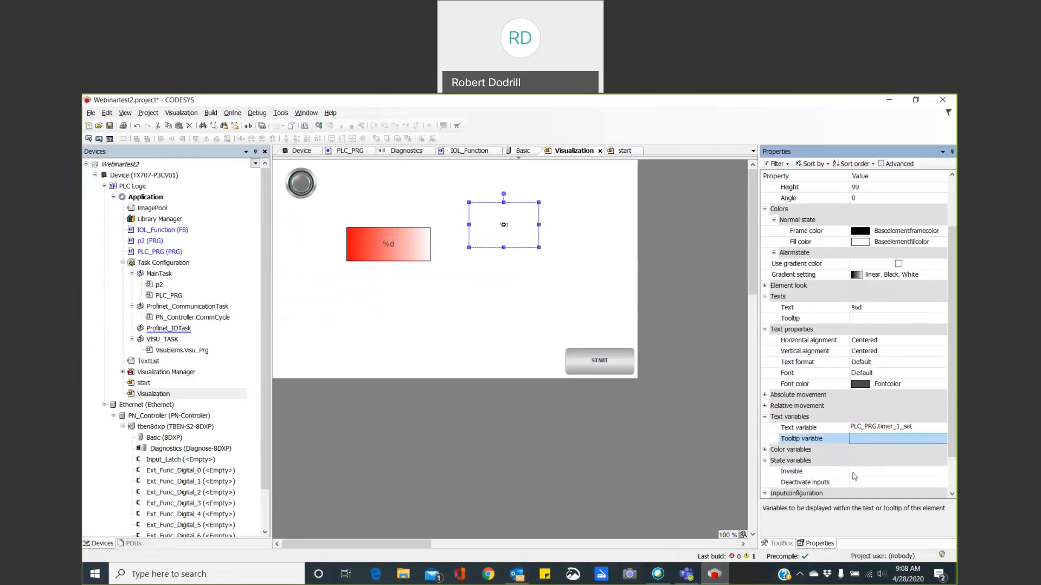
scroll(855, 477, down, 2)
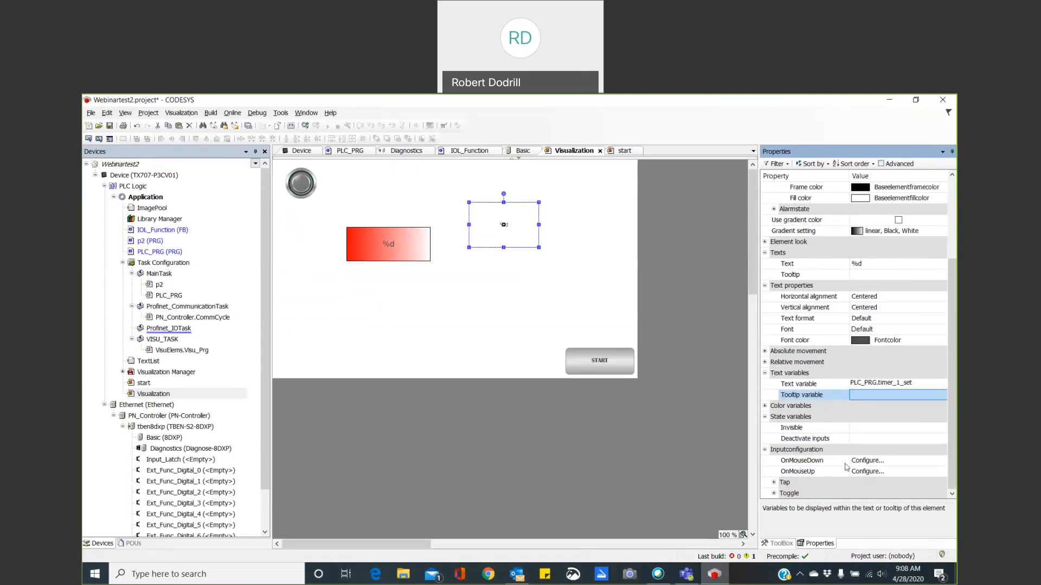
Configure the new rectangle's OnMouseDown input to write a variable, using VisuDialogs.Numpad as input type and the text output variable.
click(867, 462)
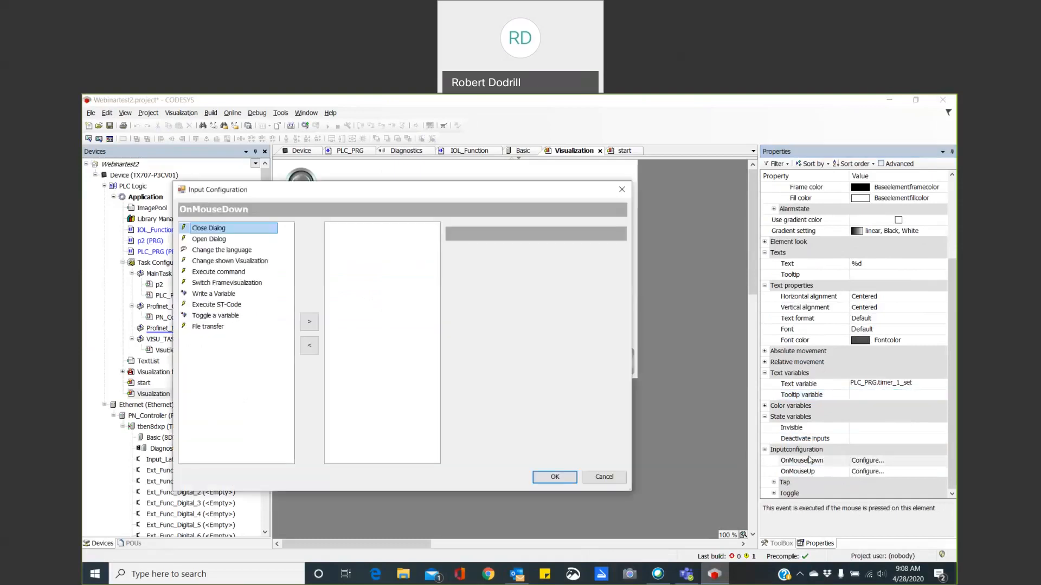
click(225, 296)
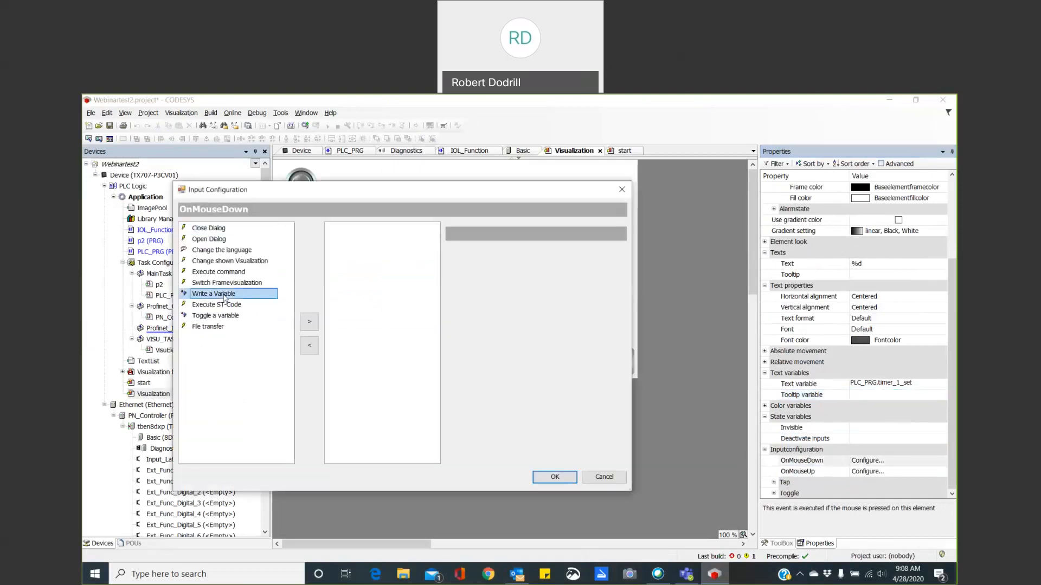
double_click(225, 295)
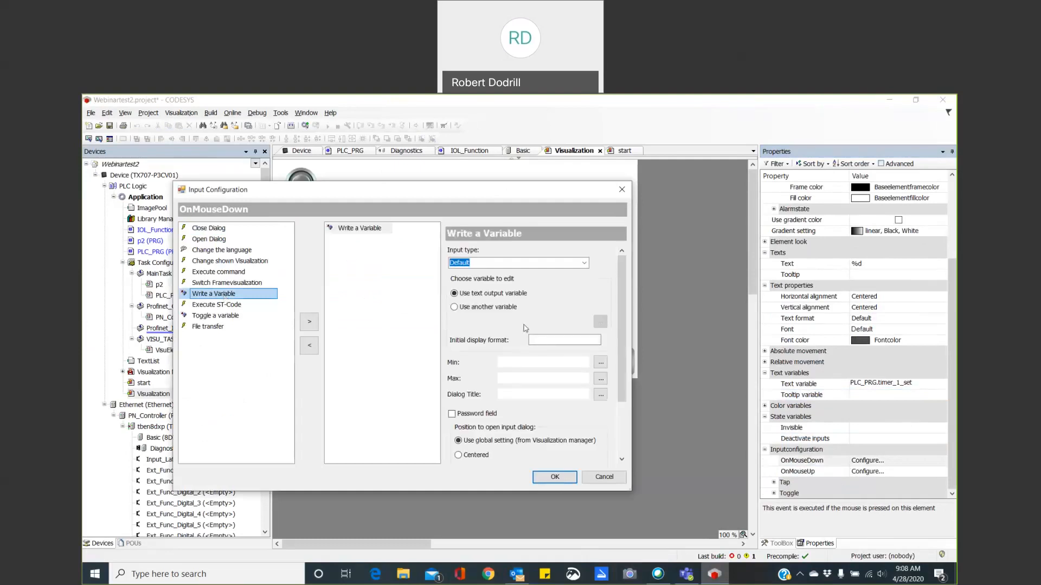
click(575, 263)
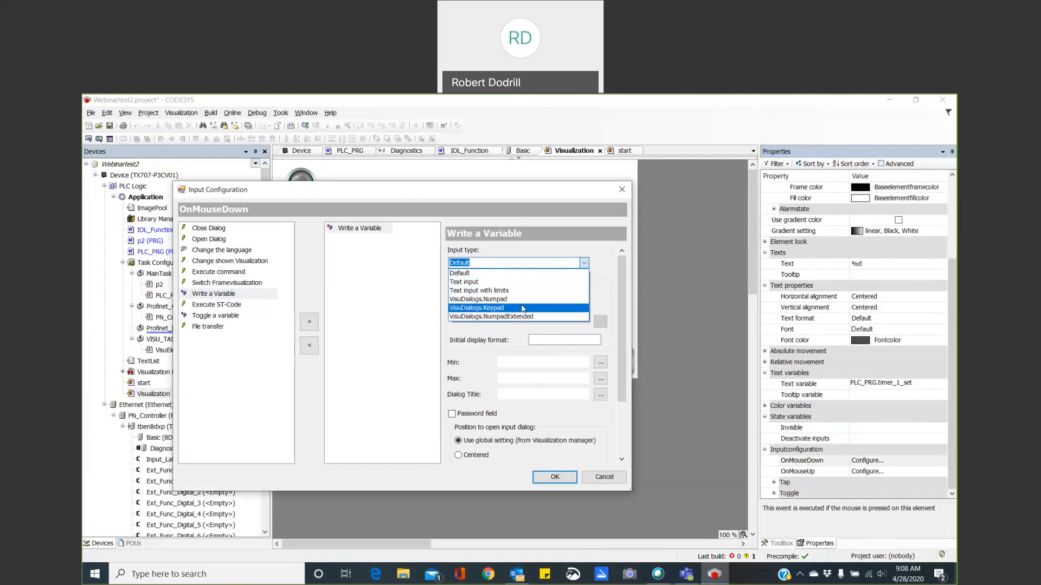
click(492, 301)
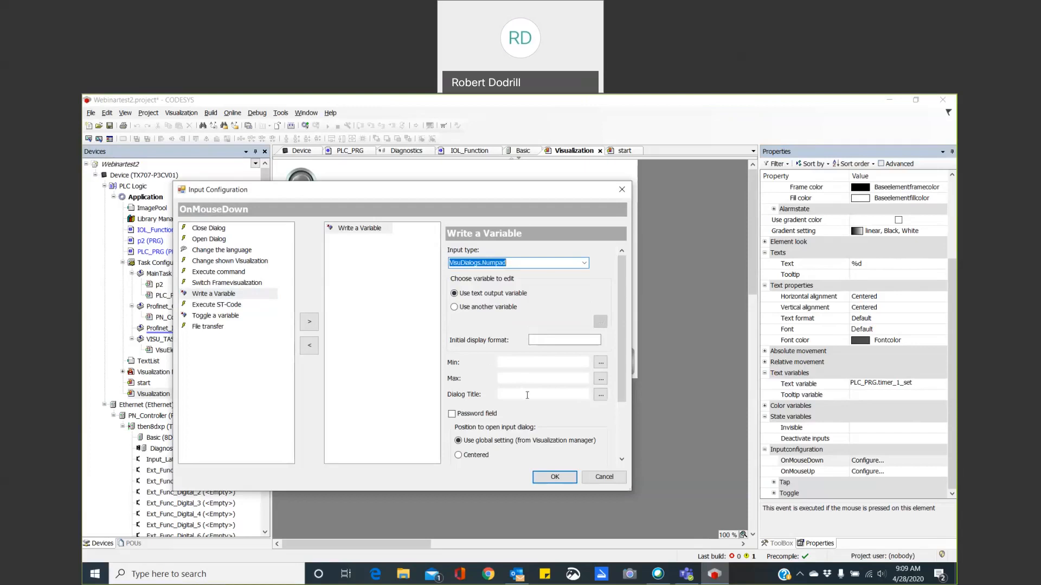
click(560, 480)
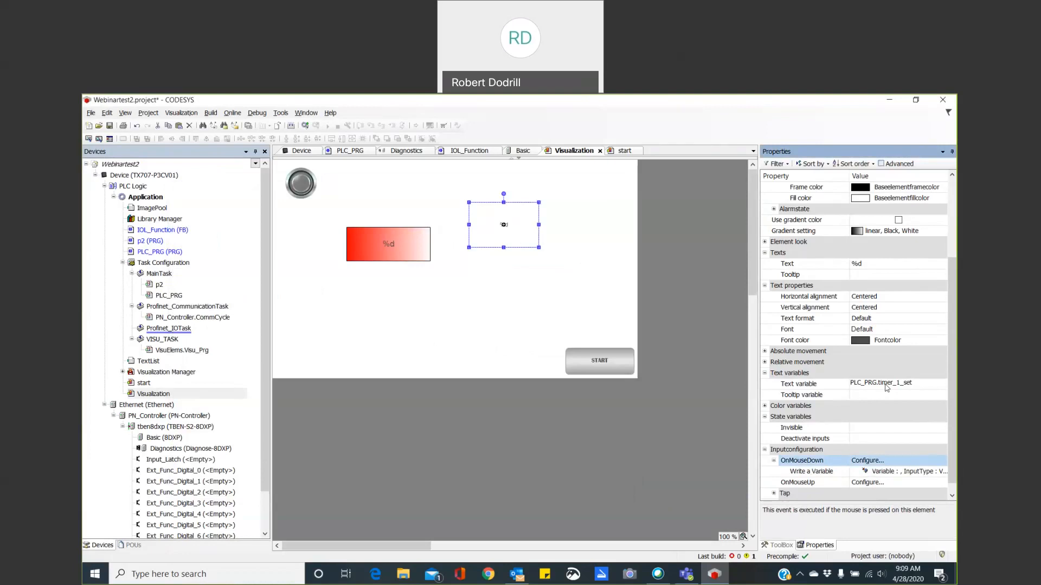
Add a WebVisu object named WebVisualization under the Visualization Manager.
click(782, 545)
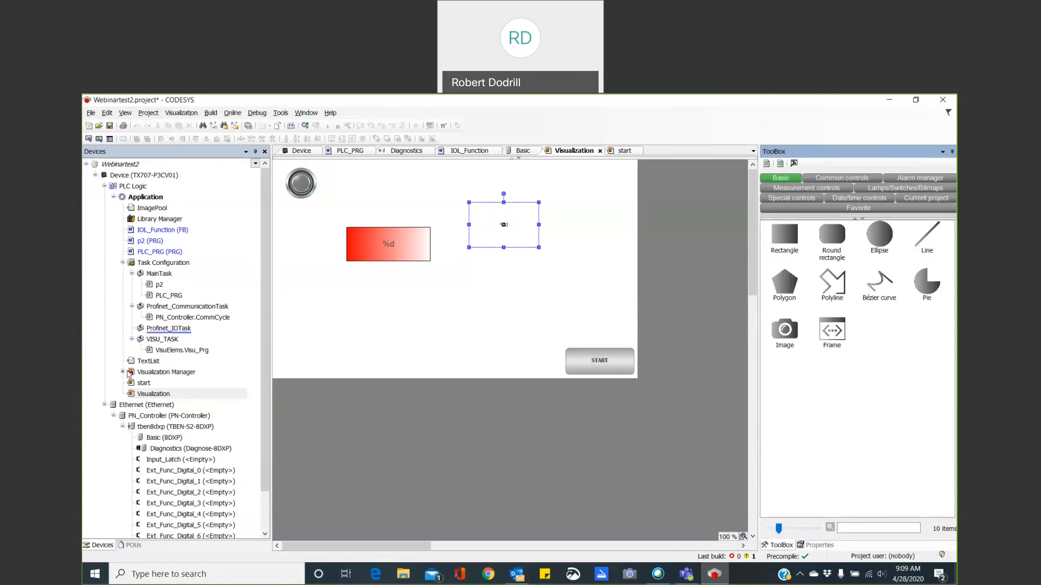
click(124, 373)
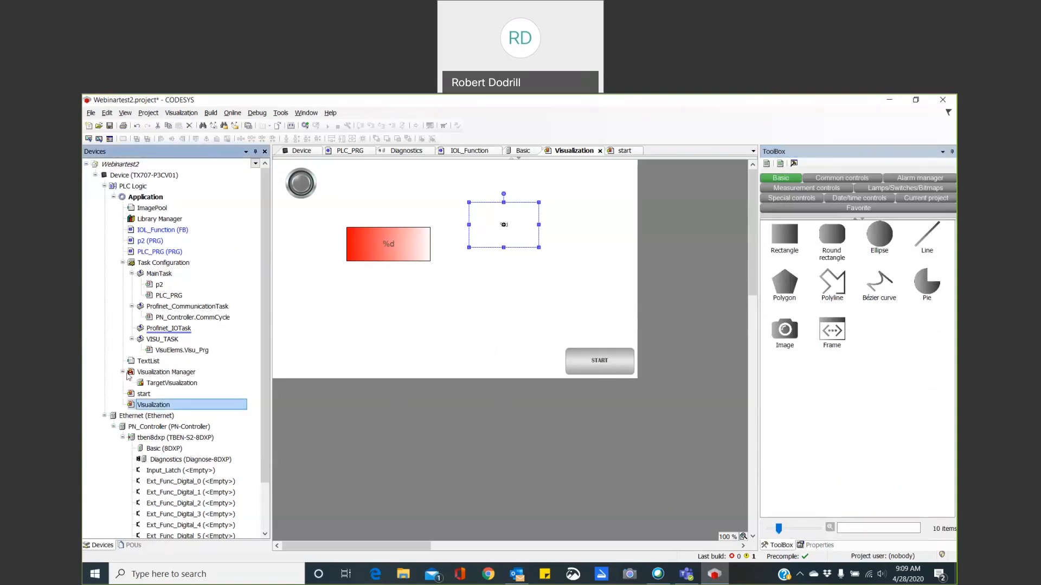
click(151, 373)
right_click(151, 376)
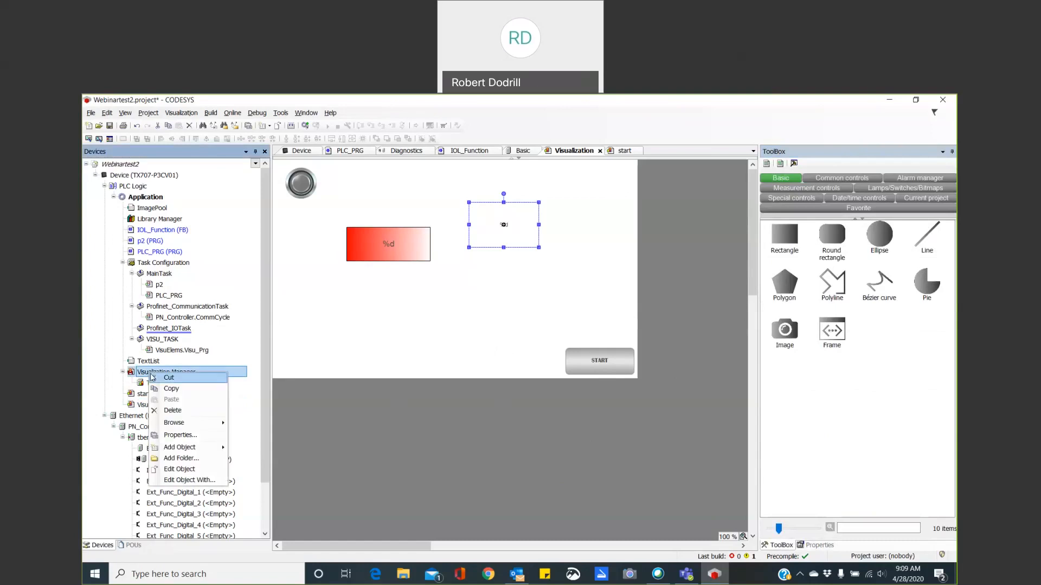
mouse_move(208, 456)
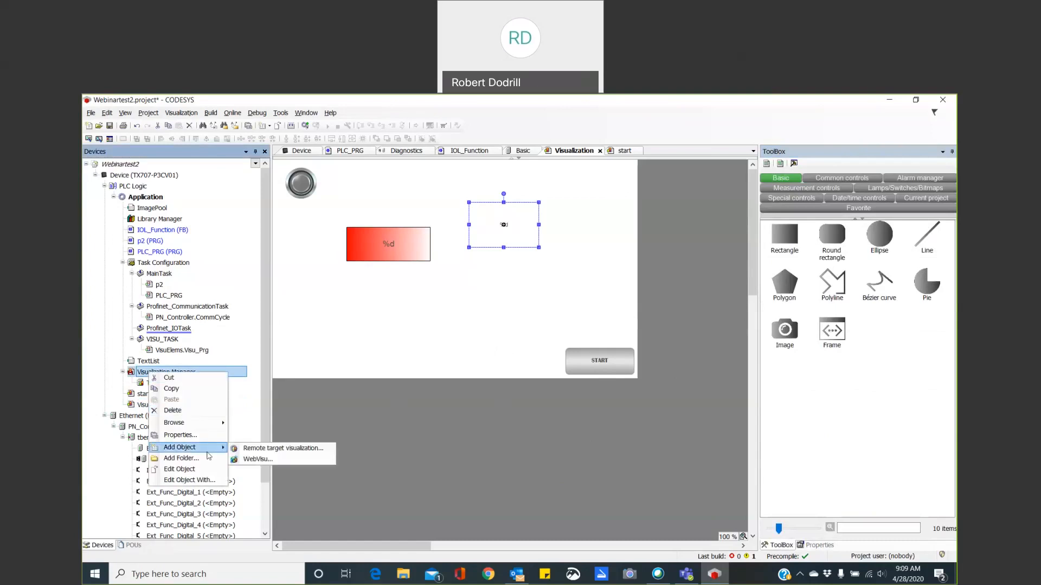
click(257, 460)
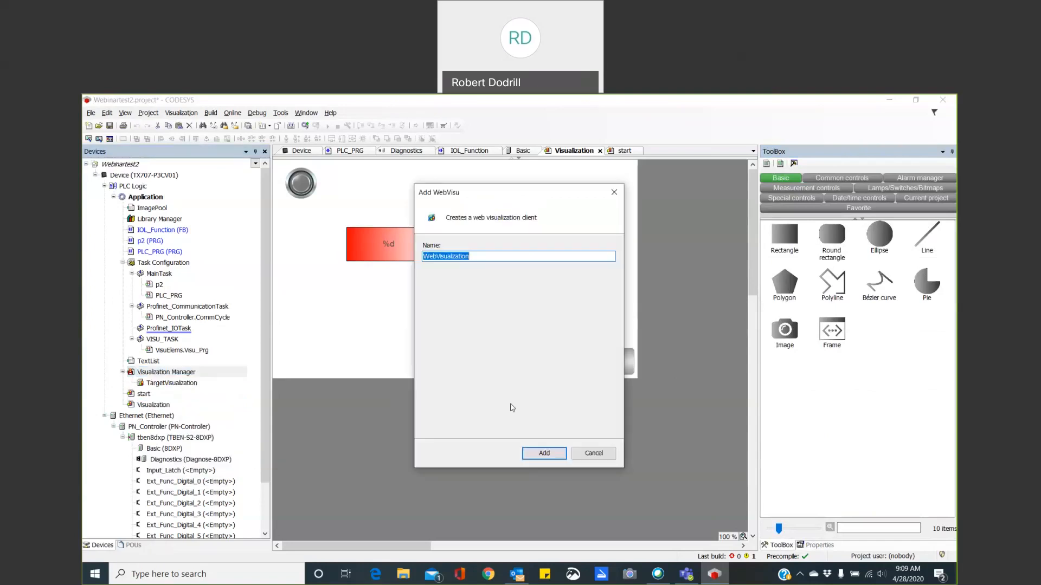
click(550, 457)
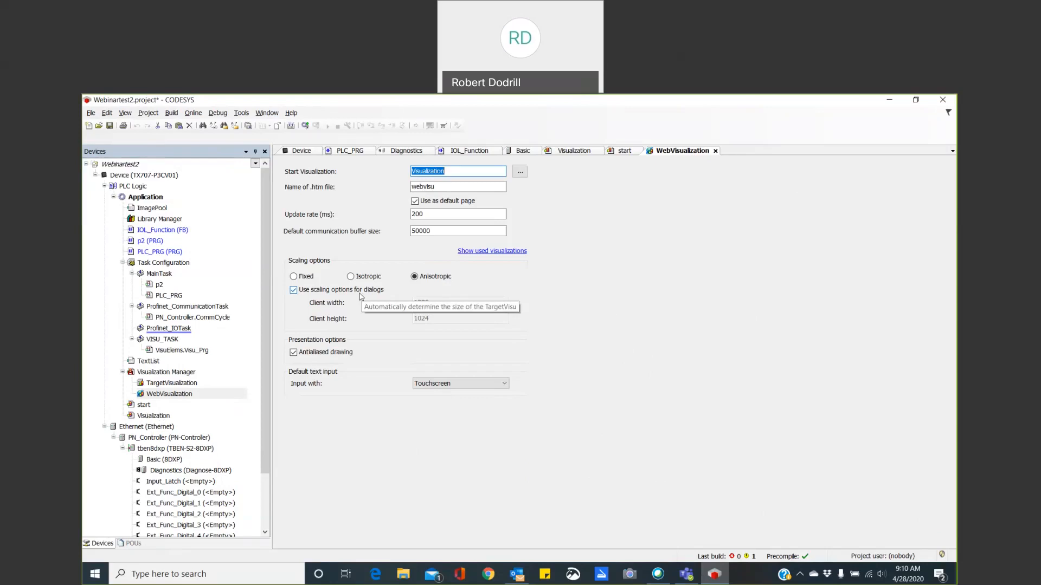
Try the Fixed and Isotropic scaling options for the web visualization, restore Anisotropic scaling and close its editor.
click(294, 276)
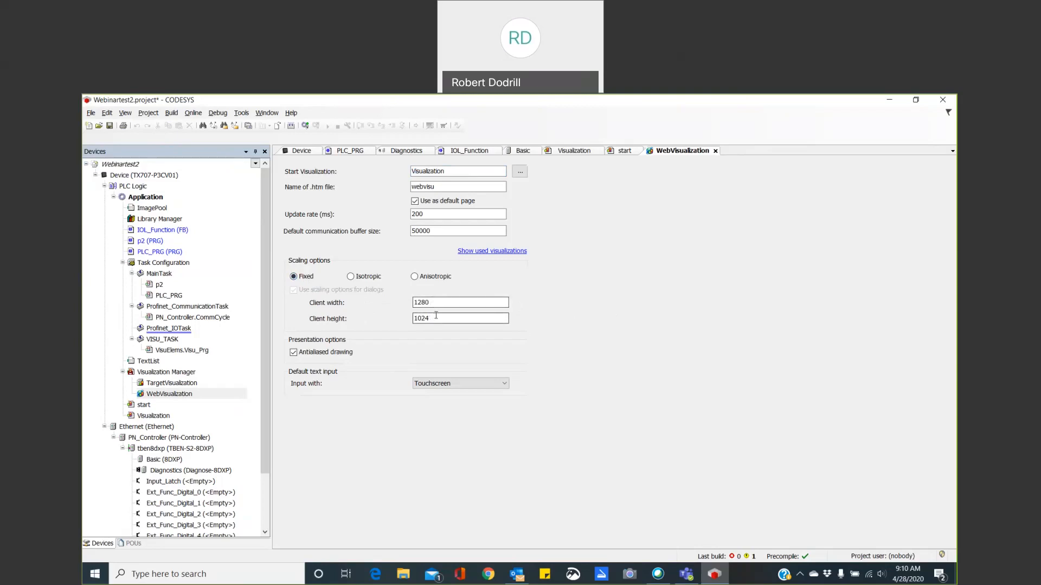
click(364, 280)
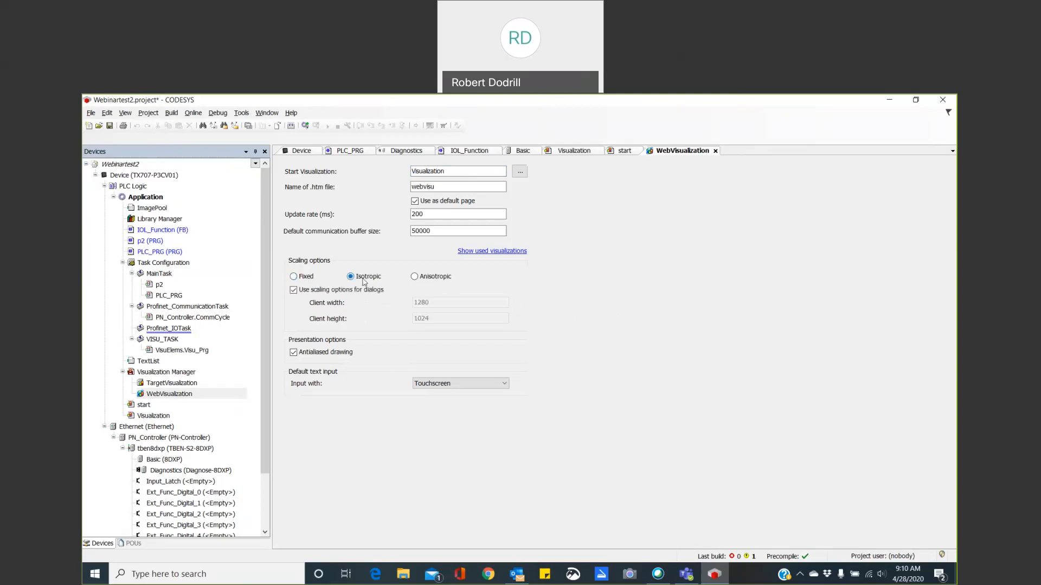
click(413, 277)
click(716, 151)
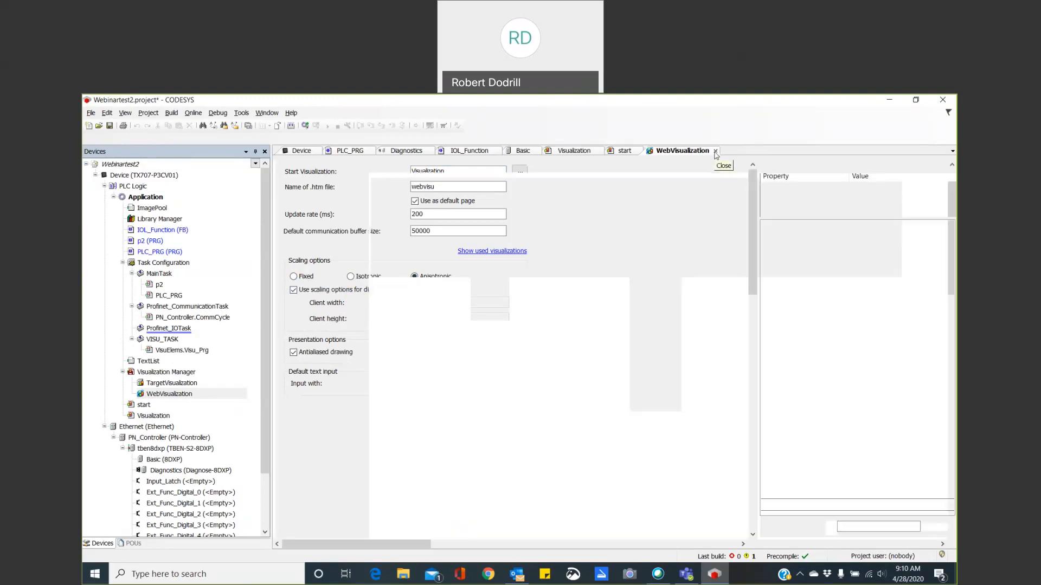